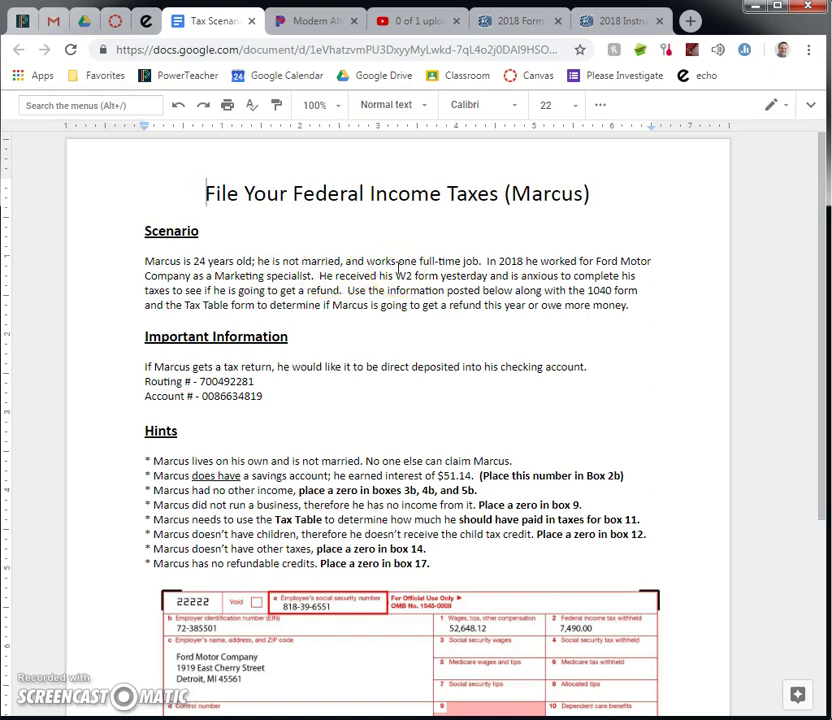
- Review the tax scenario, deposit information, hints and W-2 in the document, and look at the blank 2018 Form 1040
left_click(693, 532)
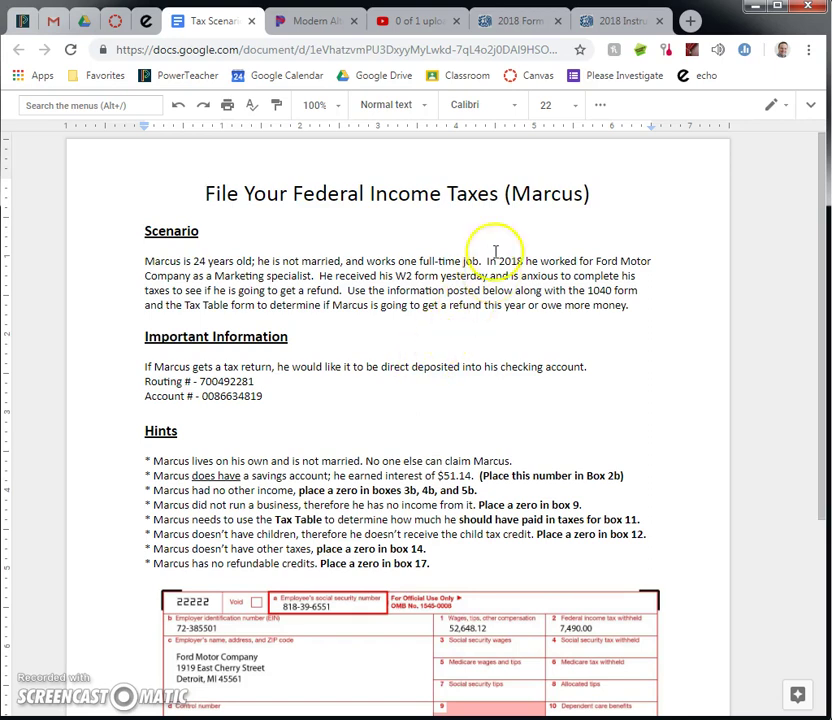
left_click(515, 22)
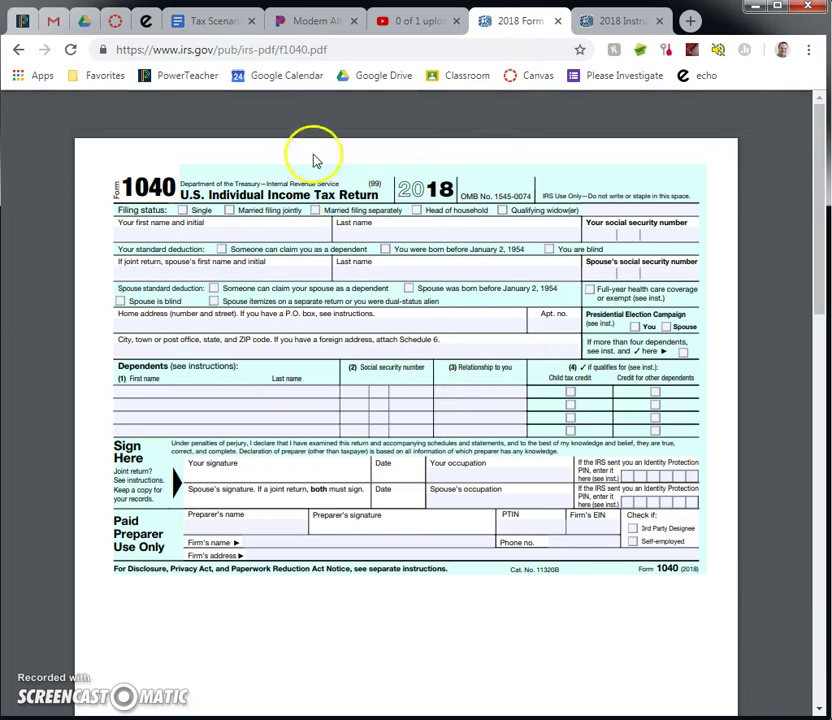
left_click(221, 29)
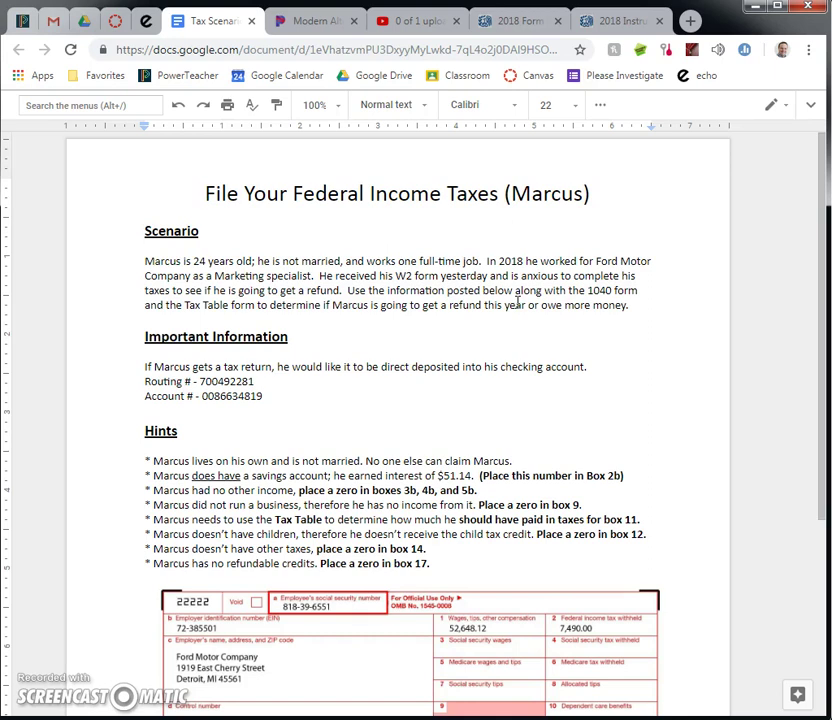
scroll(487, 459, "down", 3)
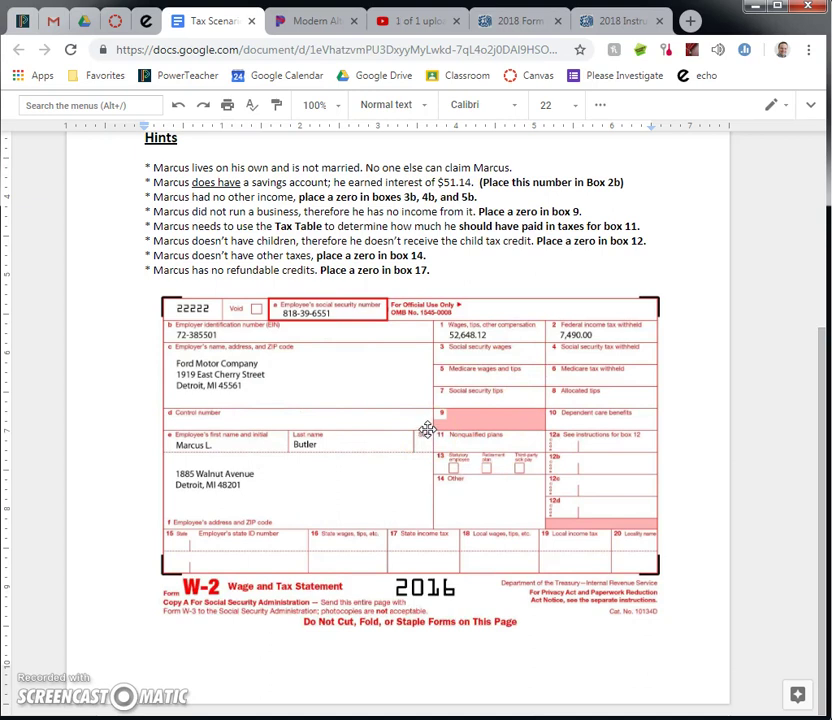
scroll(427, 429, "up", 2)
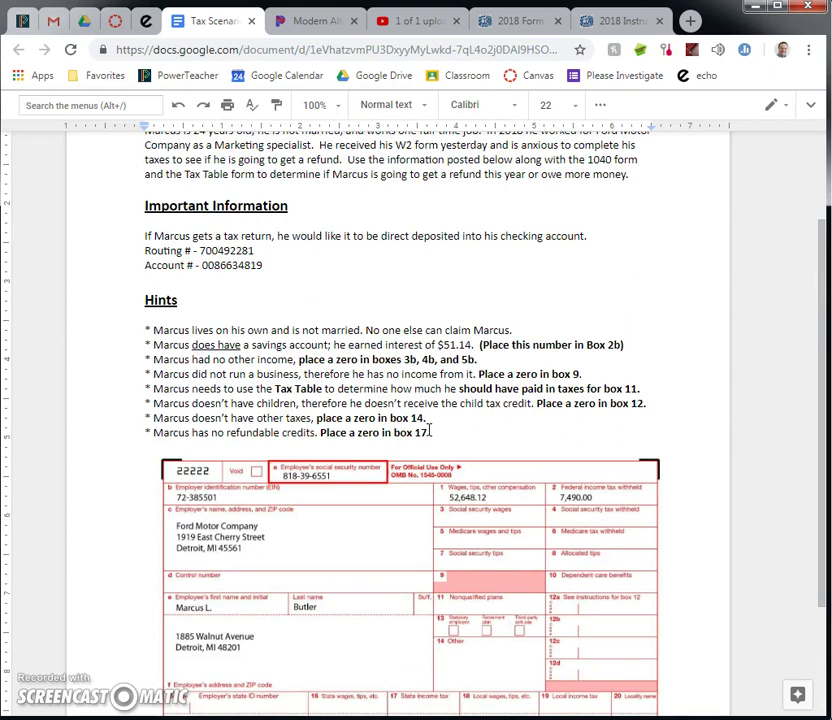
scroll(445, 426, "up", 3)
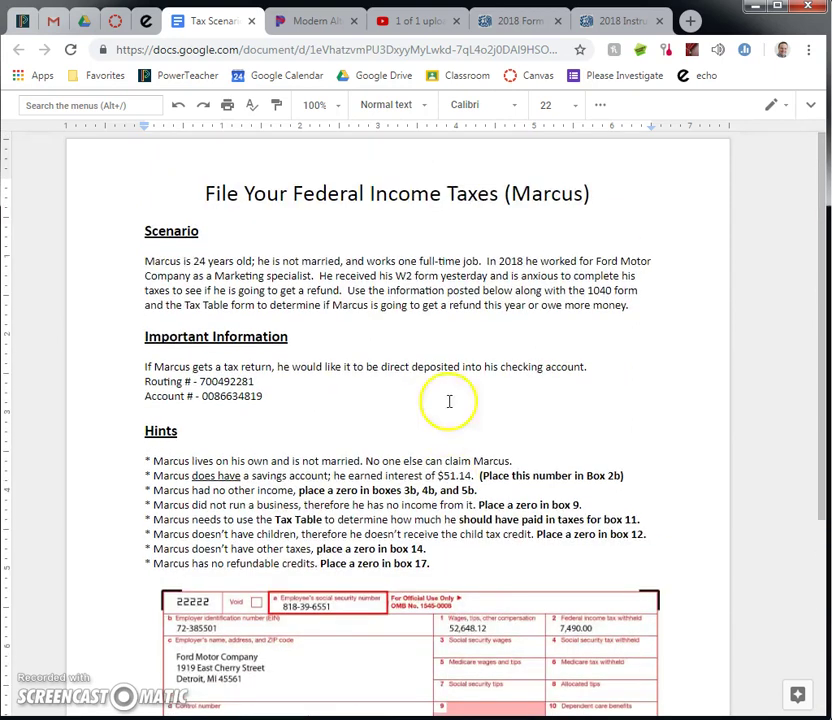
- Look up the W-2 wages and enter 52,648.00 on line 1 of page 2 of the 2018 Form 1040
left_click(506, 21)
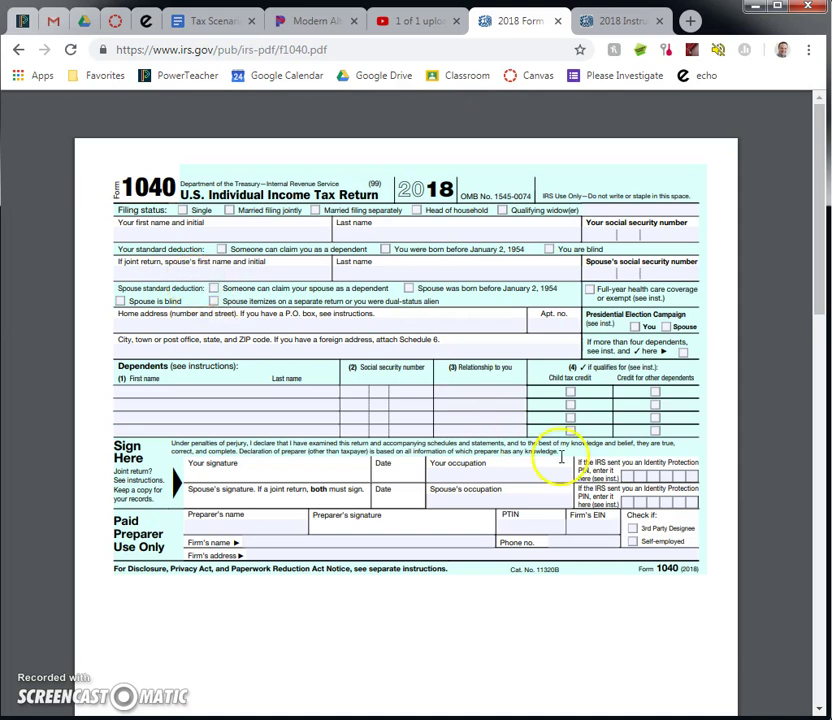
scroll(561, 454, "down", 6)
scroll(561, 454, "down", 3)
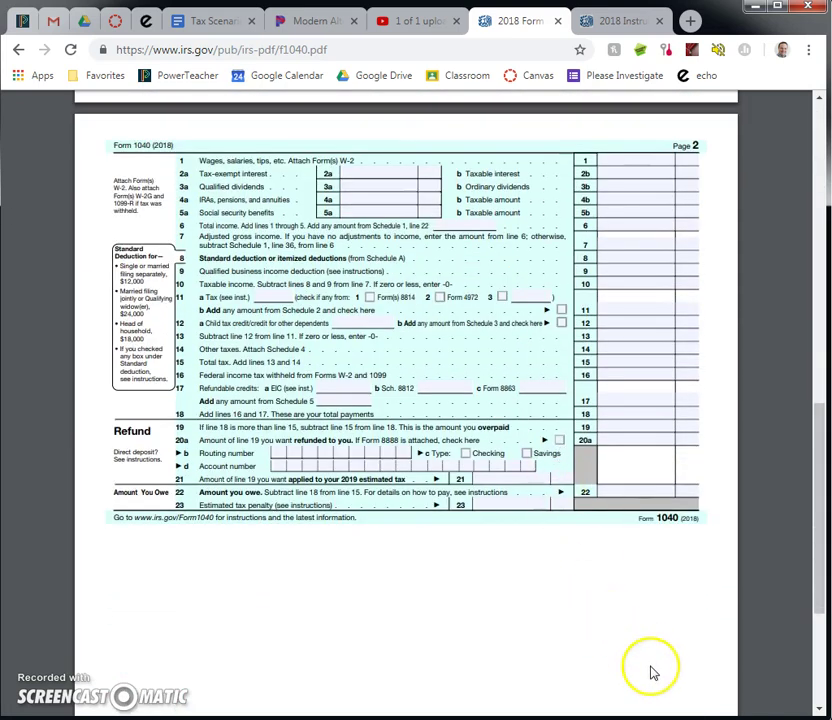
left_click(766, 628)
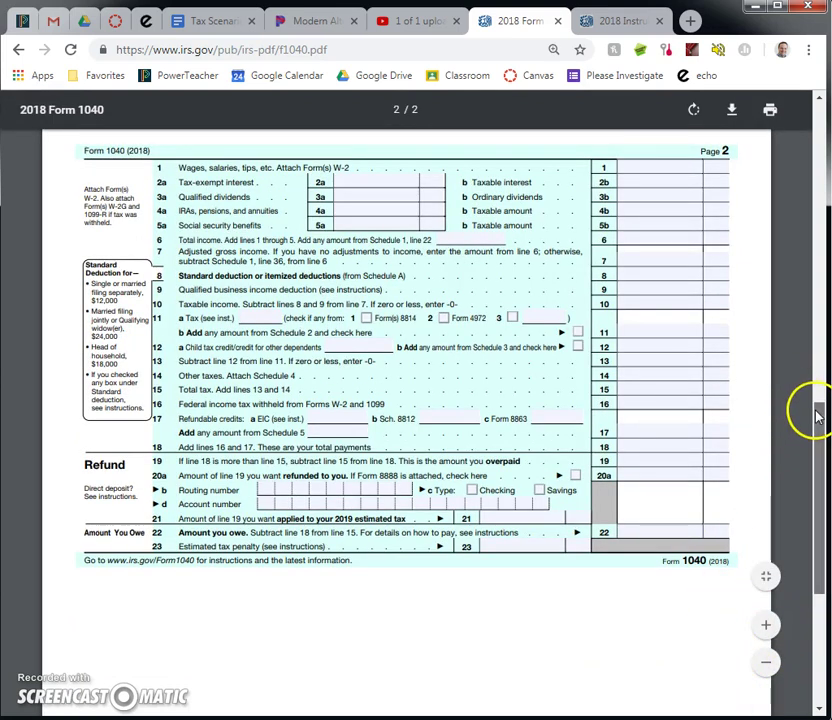
left_click_drag(818, 413, 818, 409)
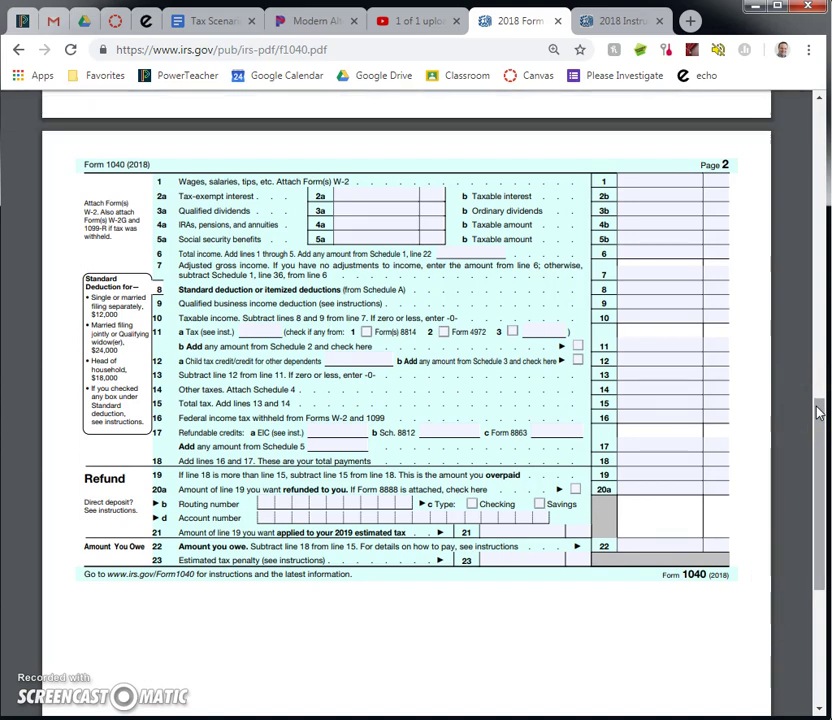
left_click(200, 21)
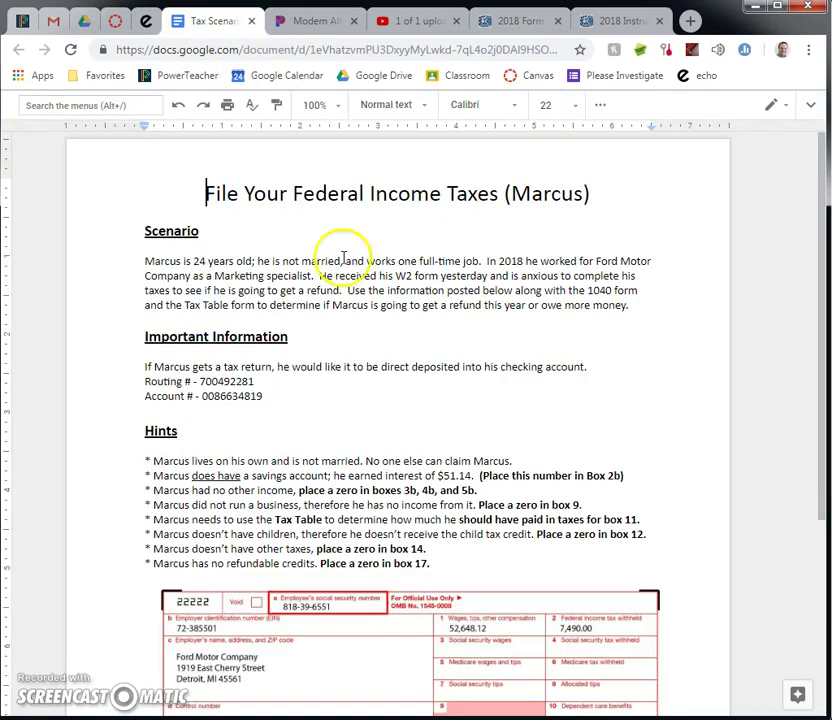
scroll(407, 322, "down", 3)
scroll(407, 322, "down", 1)
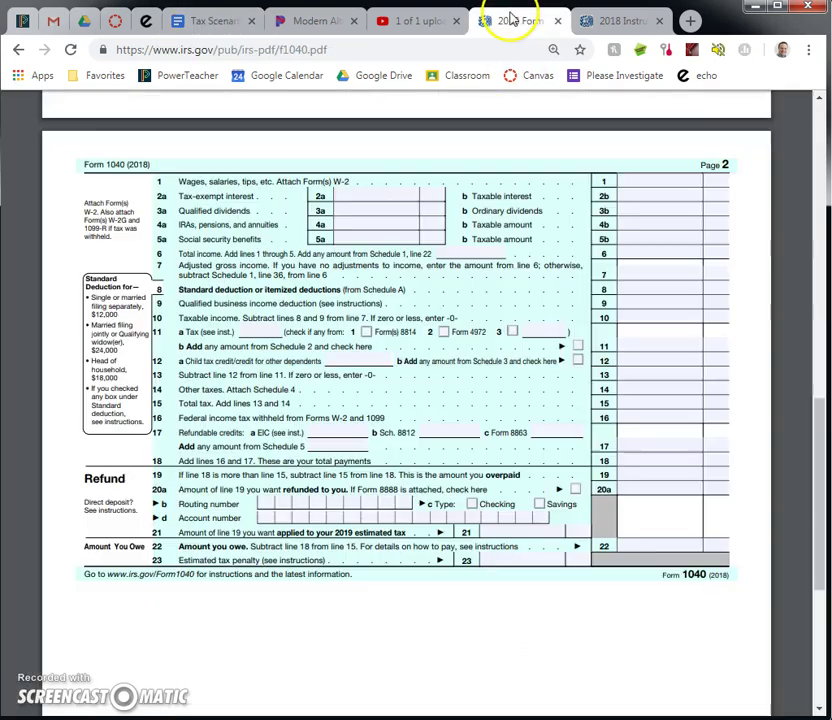
left_click(511, 20)
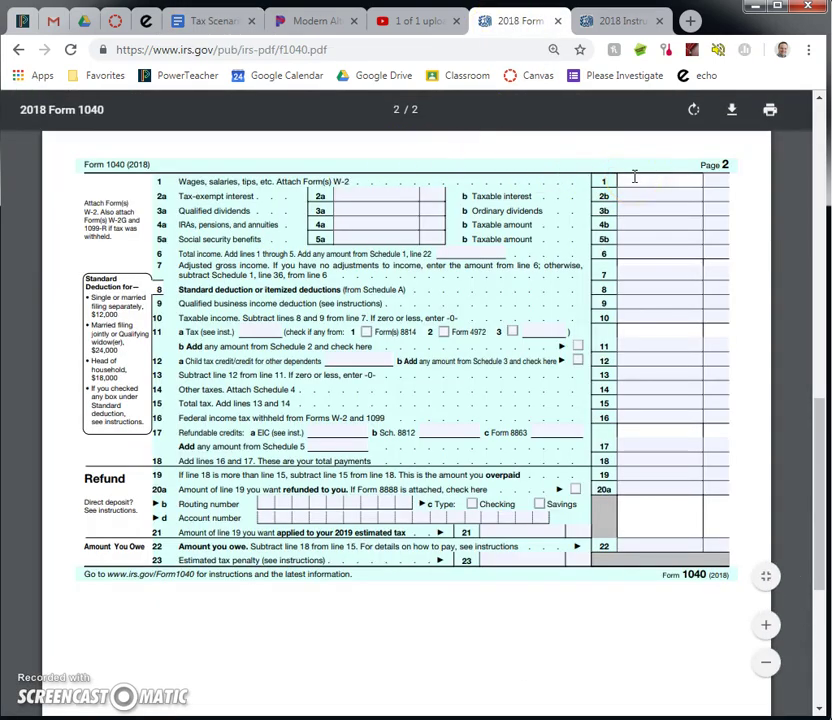
type("52,648")
key("Tab")
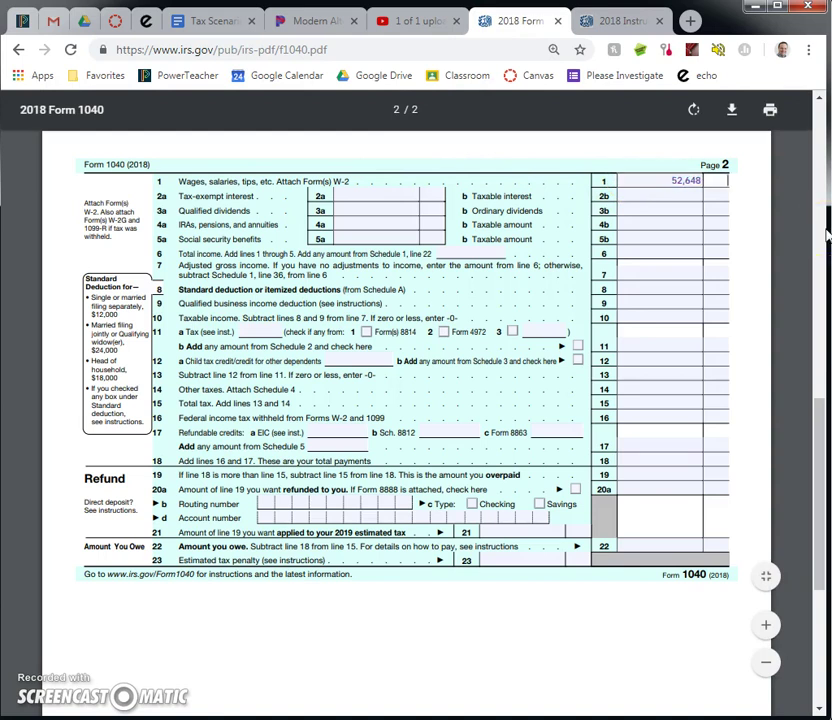
type("00")
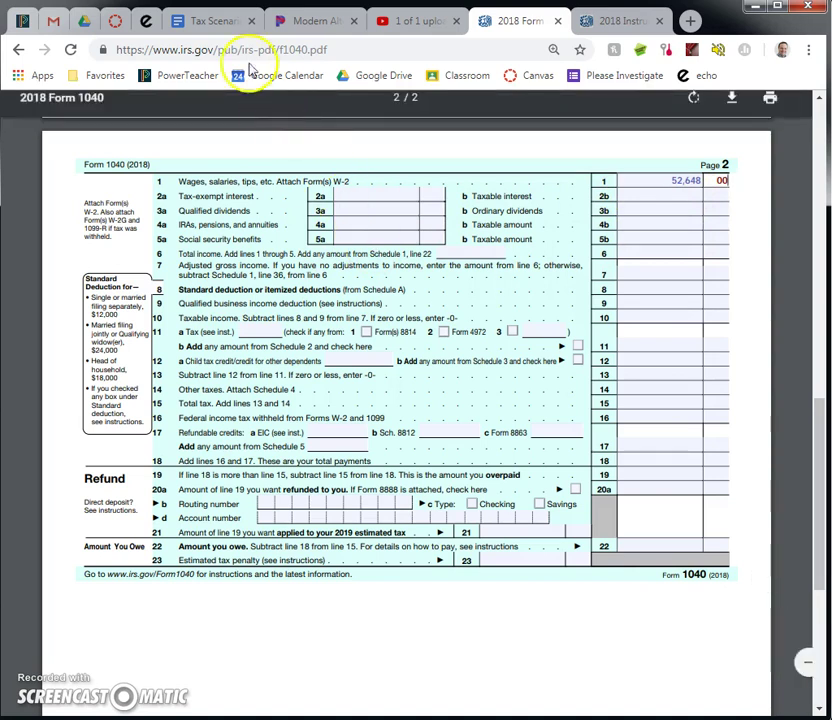
- Check the savings interest hint in the scenario document and enter 51.00 as taxable interest on line 2b
left_click(217, 20)
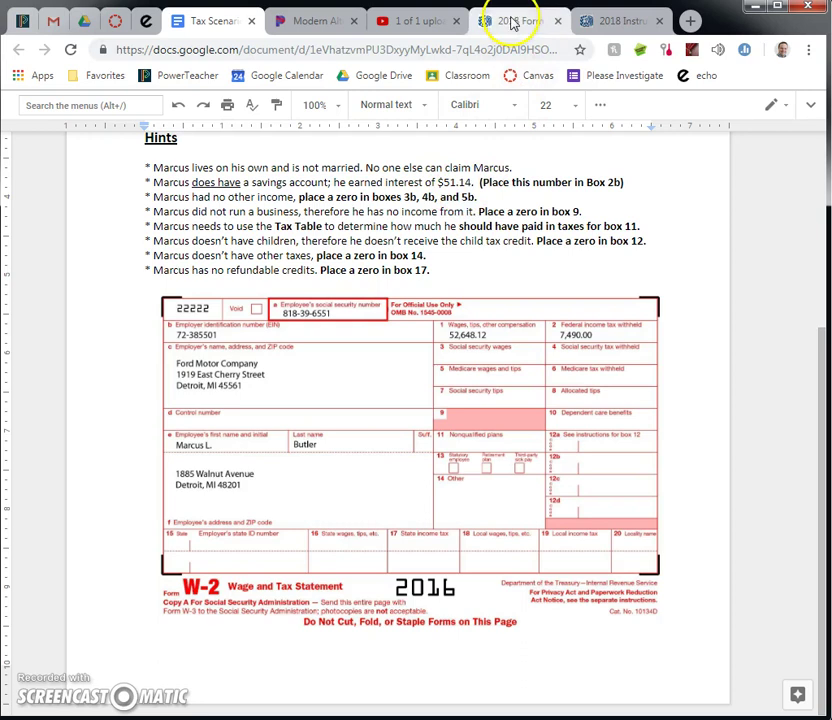
left_click(512, 22)
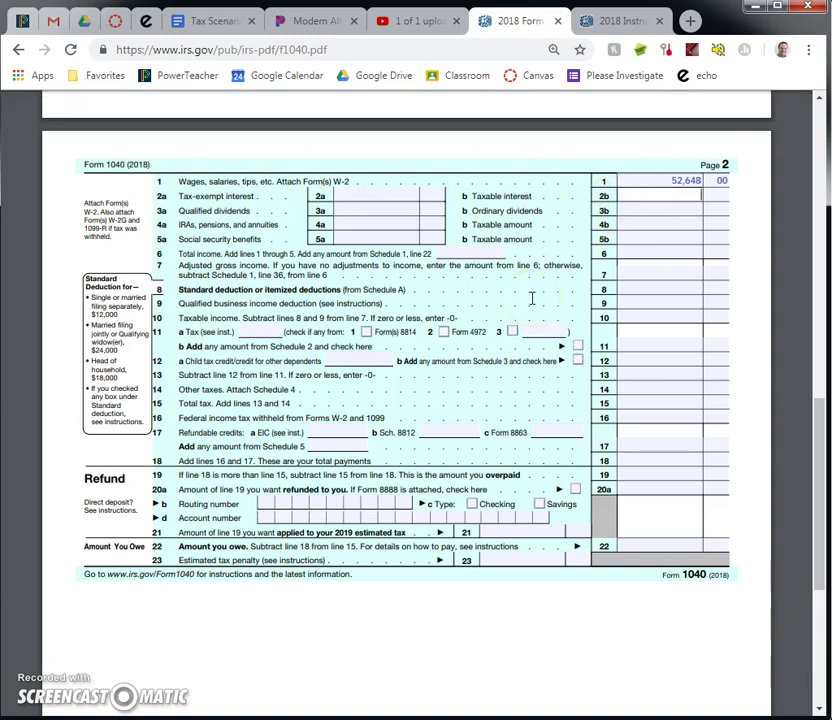
type("51")
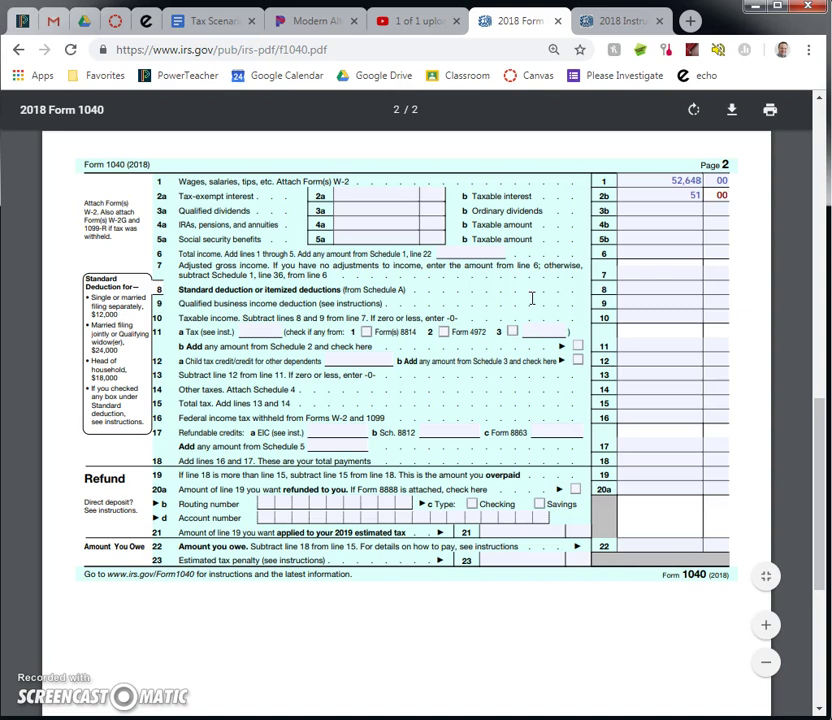
- Check the other-income hint and enter 0.00 for ordinary dividends on line 3b and the taxable amount on line 4b
left_click(213, 22)
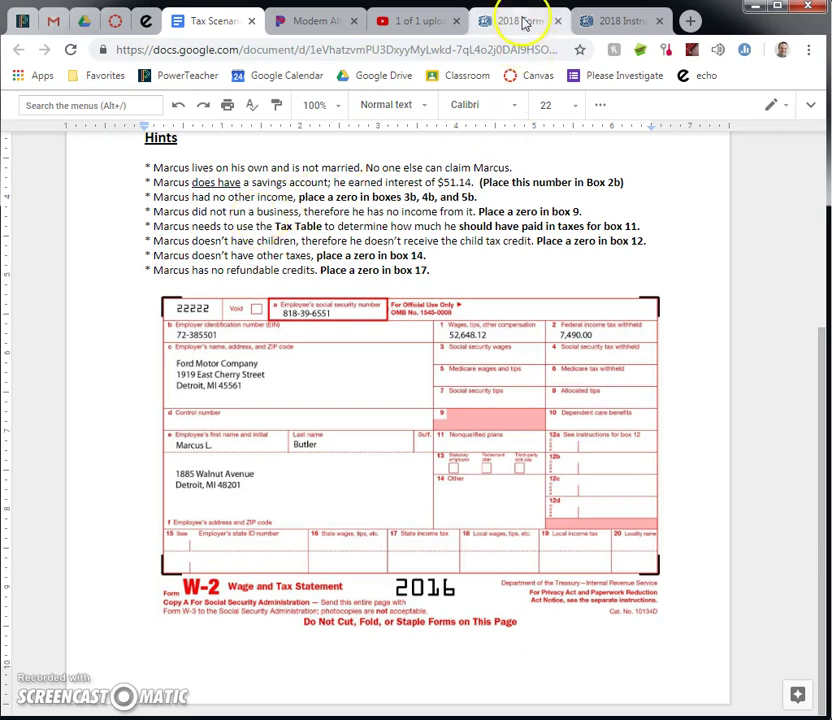
left_click(524, 22)
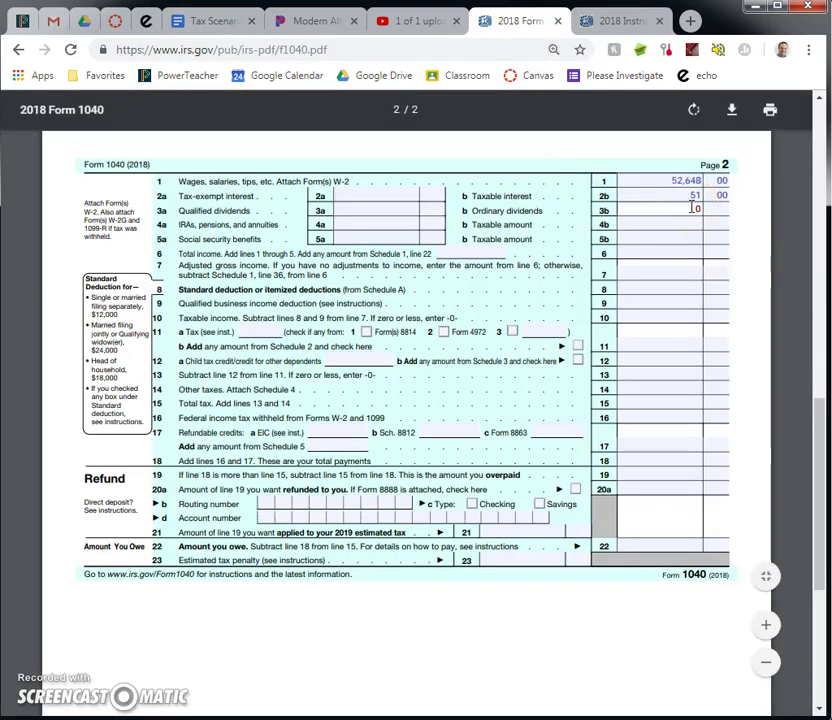
key("Tab")
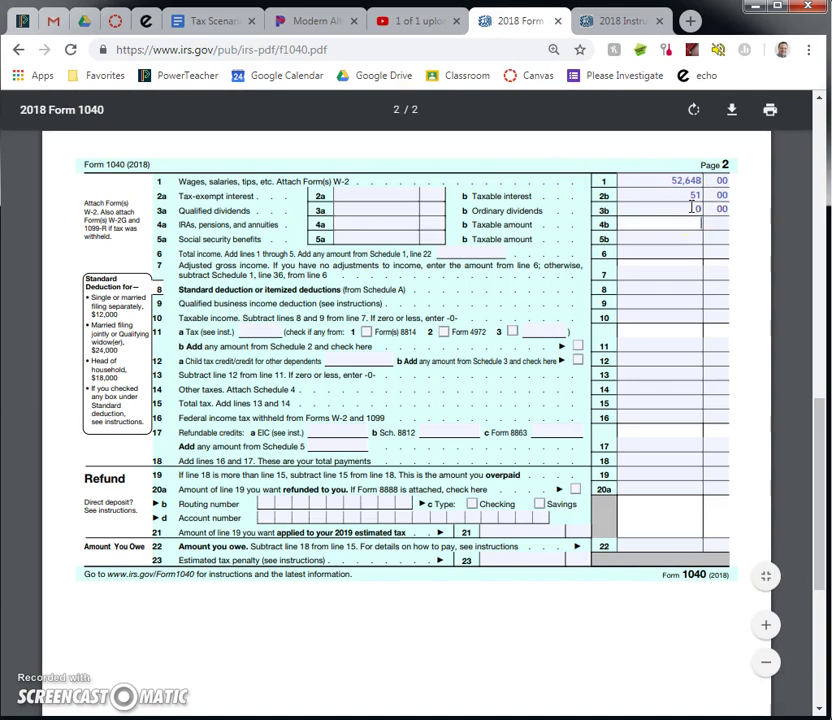
type("00")
key("Tab")
type("0")
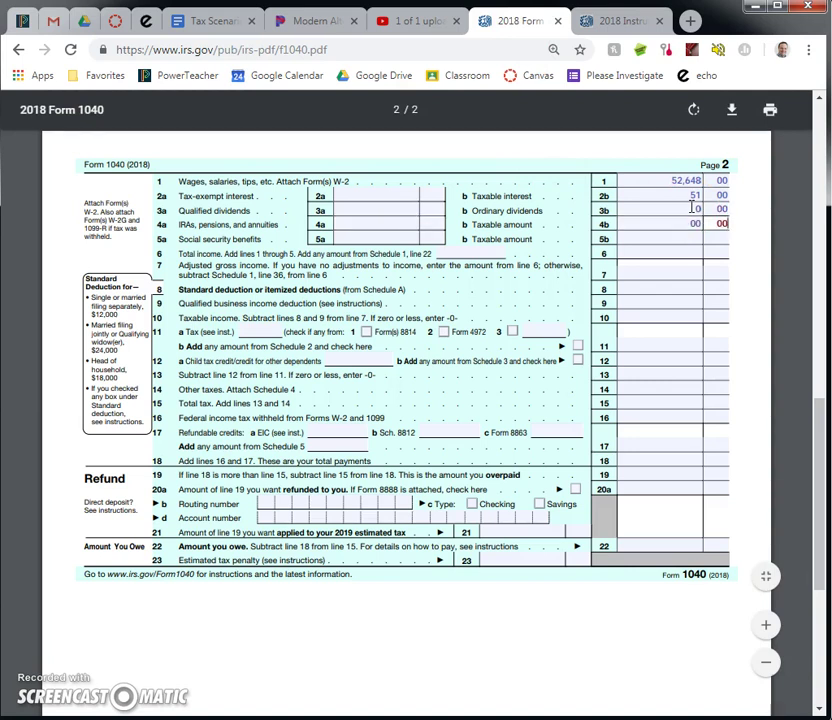
left_click(697, 222)
type("0")
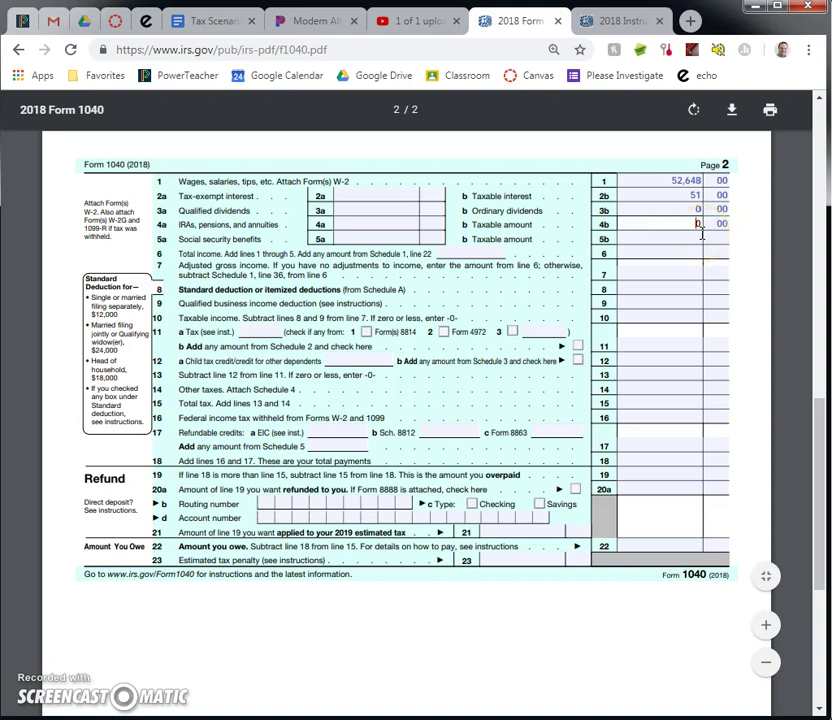
- Enter 0.00 as the taxable amount of social security benefits on line 5b
left_click(672, 234)
type("0")
key("Tab")
type("0")
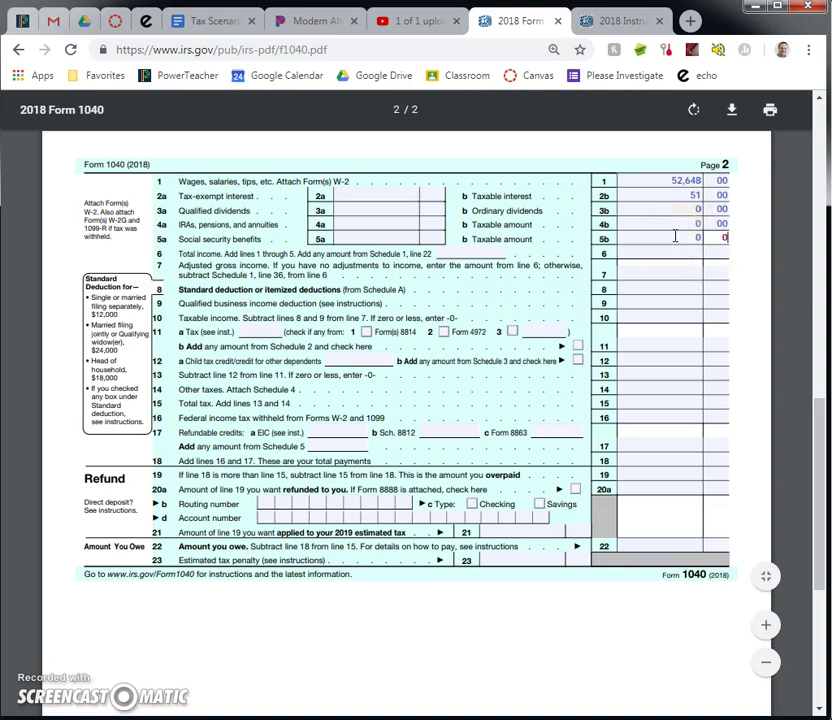
type("0")
- Enter the total income of 52,699.00 on line 6
key("Tab")
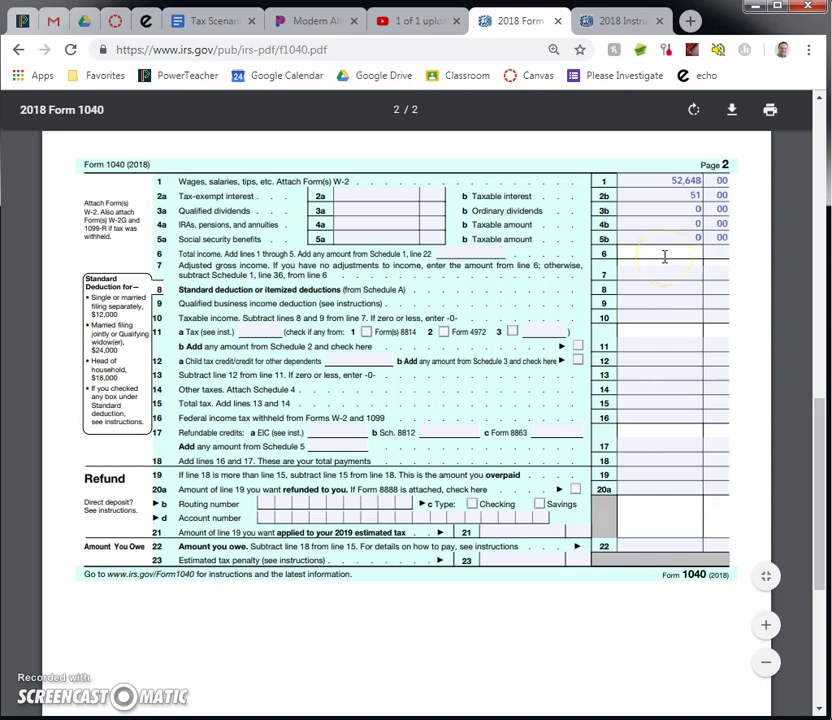
type("2,")
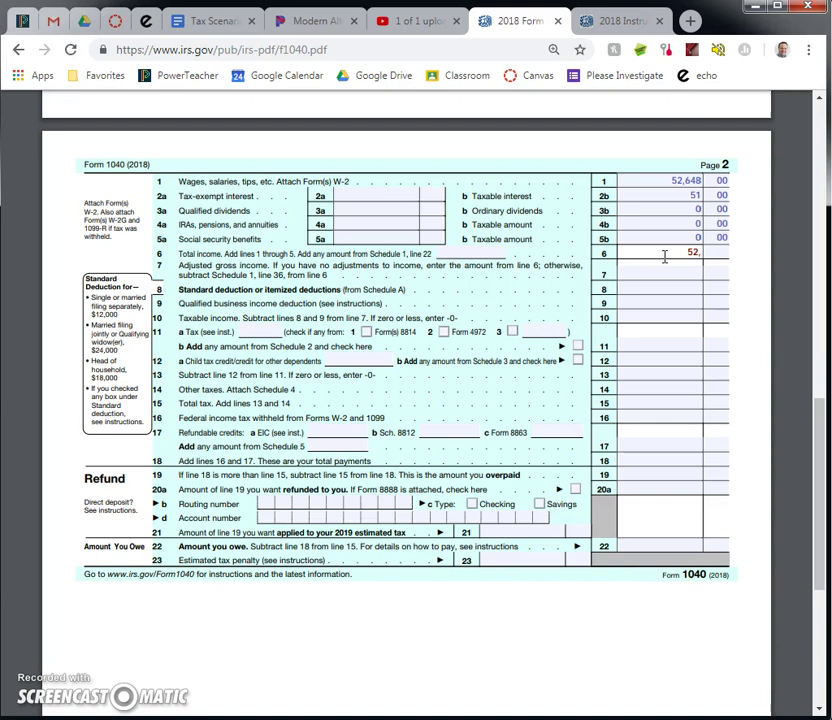
type("699")
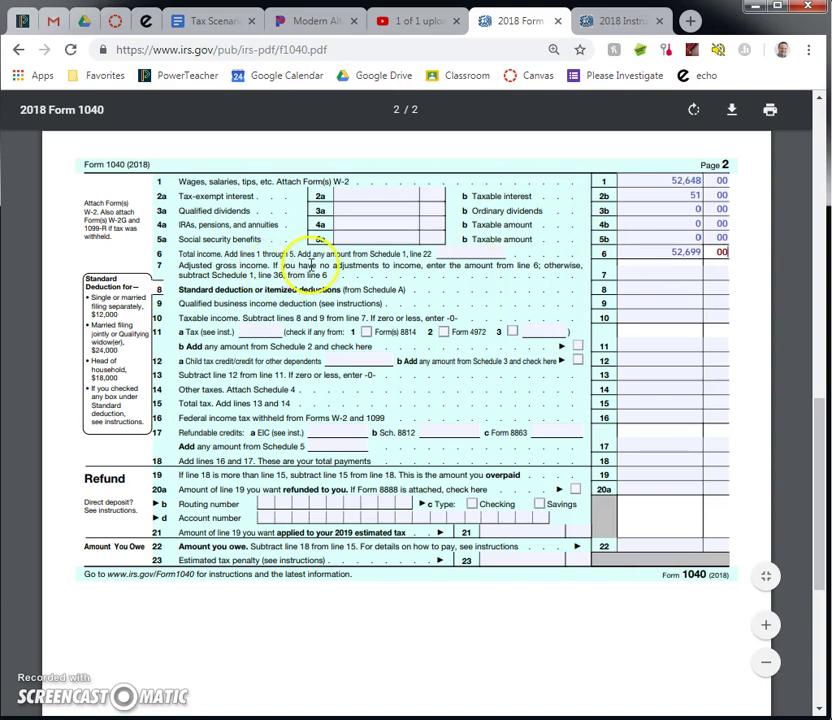
- Check the scenario hints for income adjustments and enter 52,699.00 as adjusted gross income on line 7
left_click(210, 24)
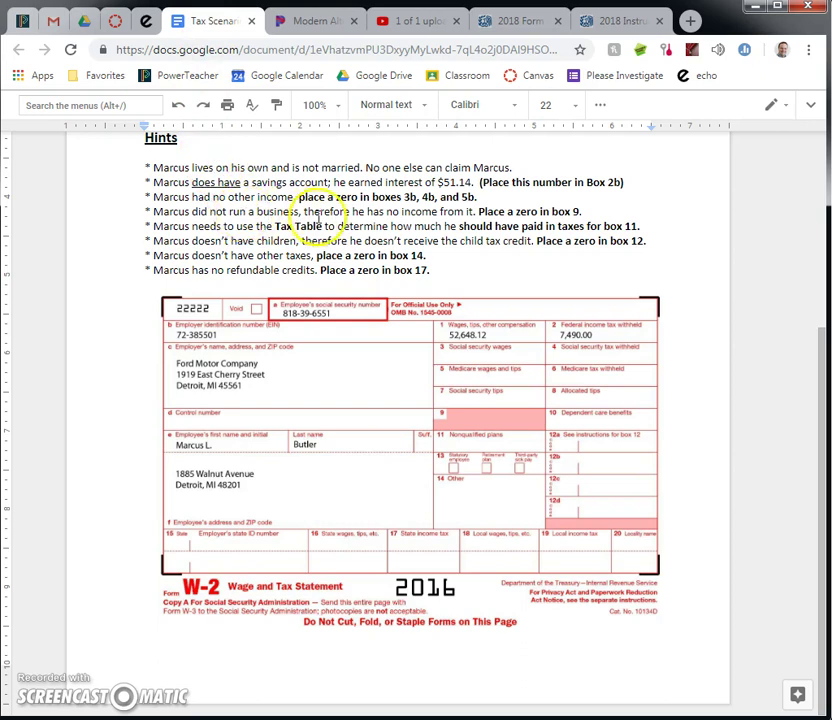
left_click(497, 24)
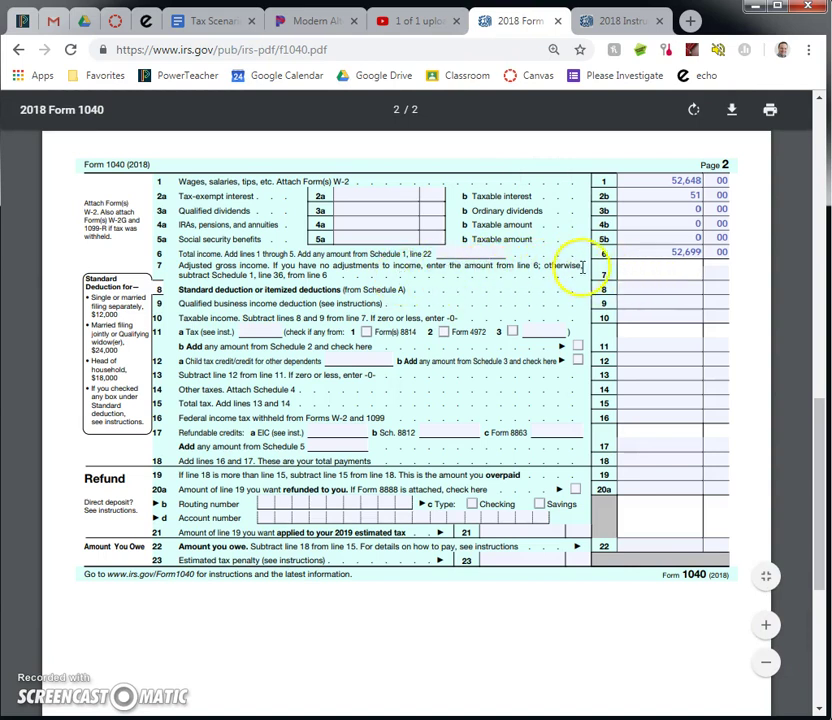
left_click(645, 279)
type("52")
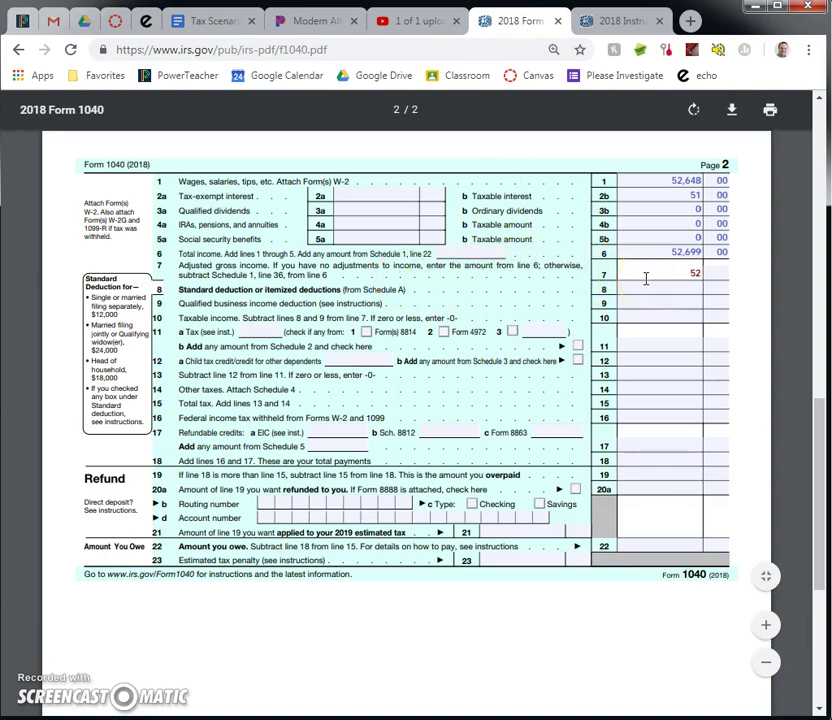
type(",699")
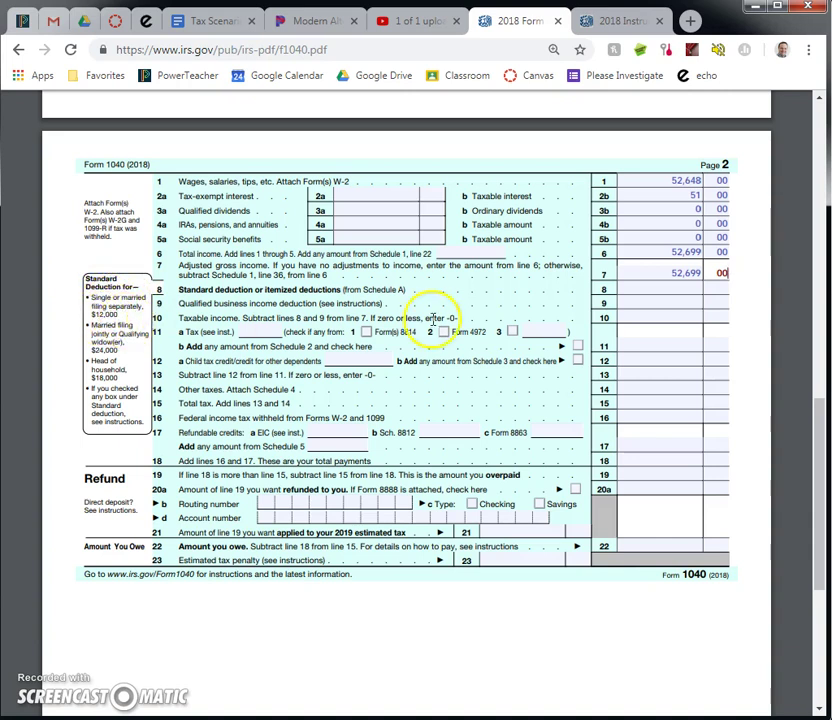
- Enter the single filer's standard deduction of 12,000.00 on line 8
left_click(681, 291)
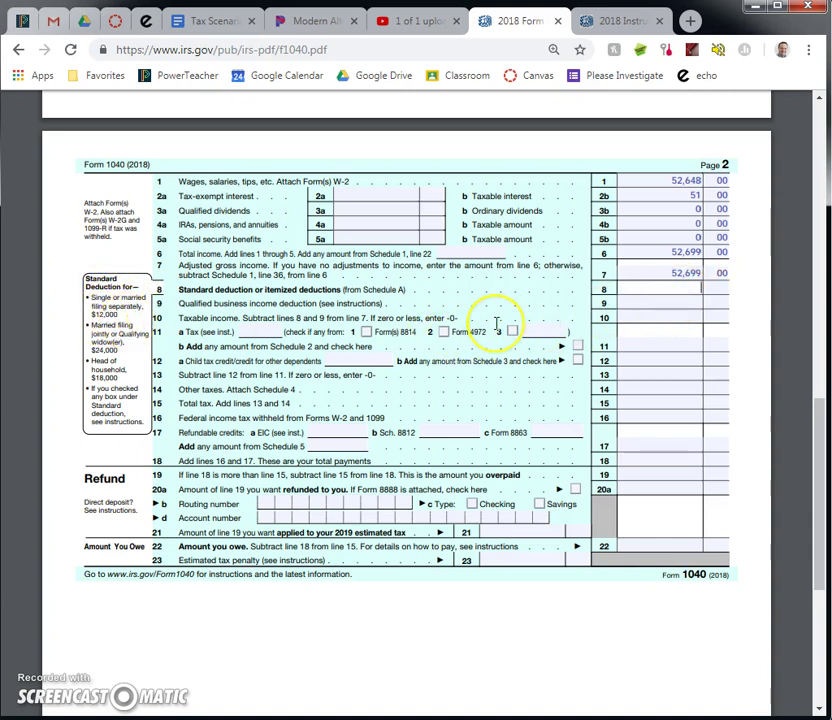
type("12,000")
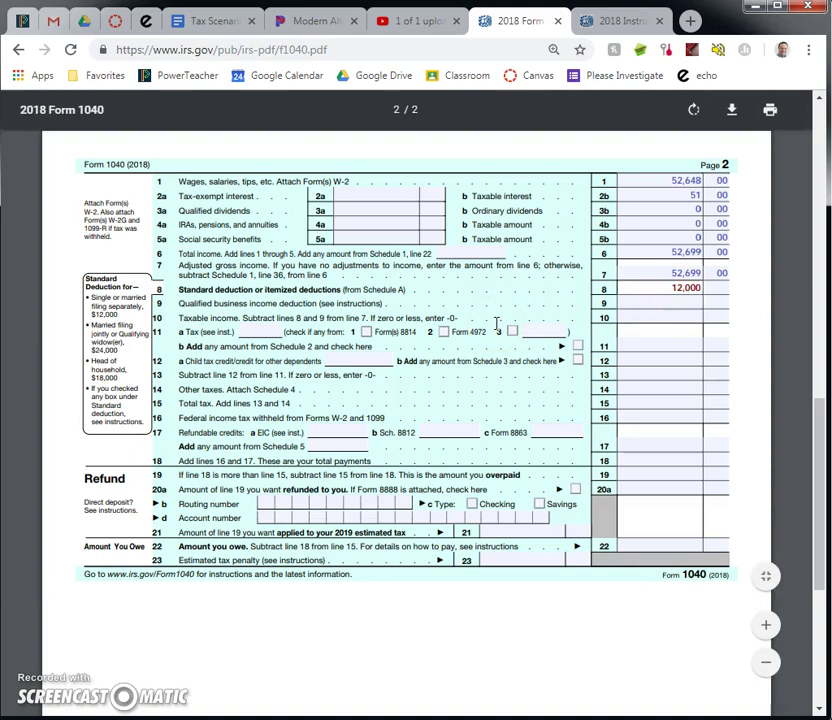
key("Tab")
type("00")
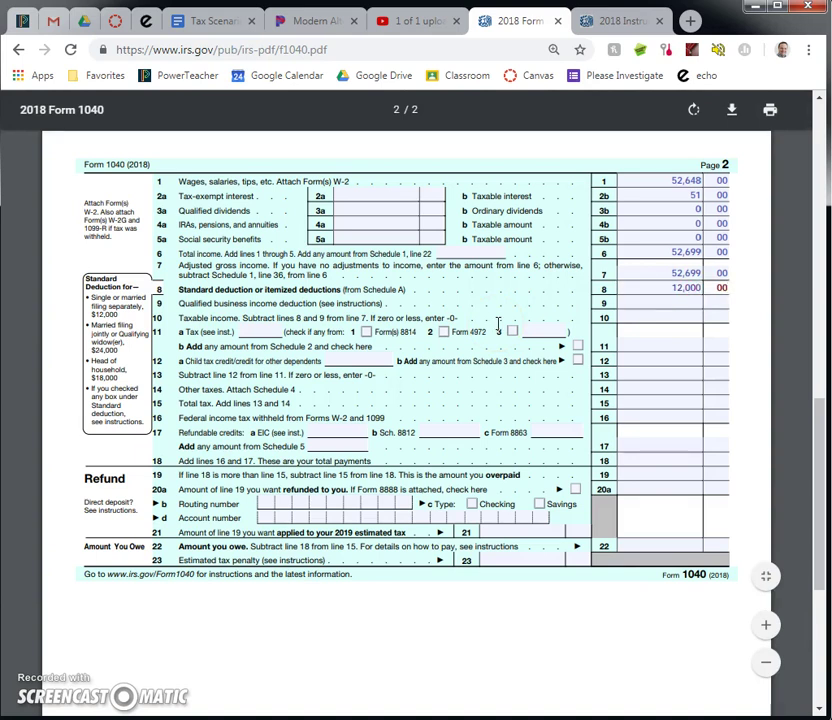
- Enter 0.00 as the qualified business income deduction on line 9
left_click(641, 297)
left_click(372, 338)
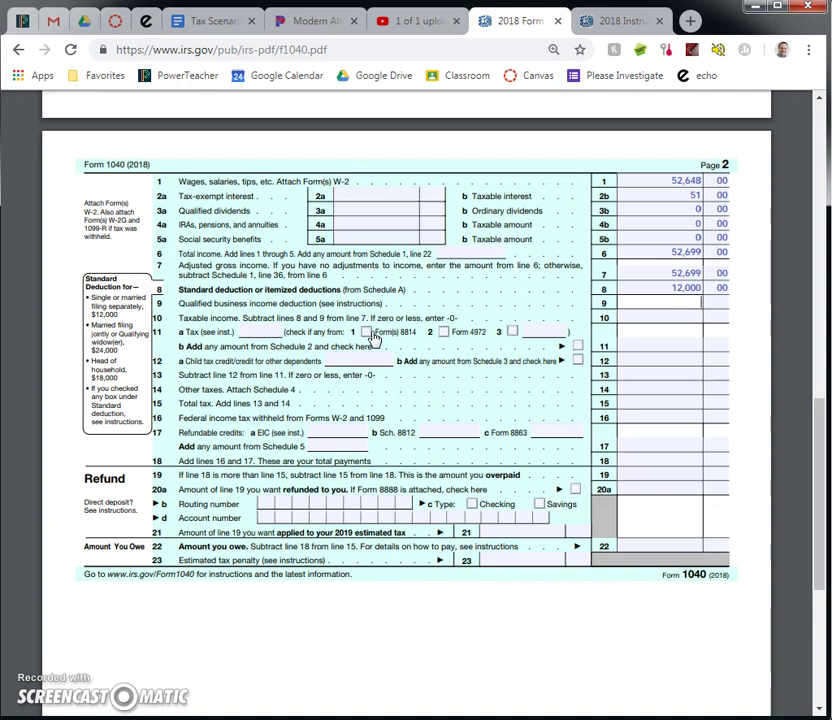
type("00")
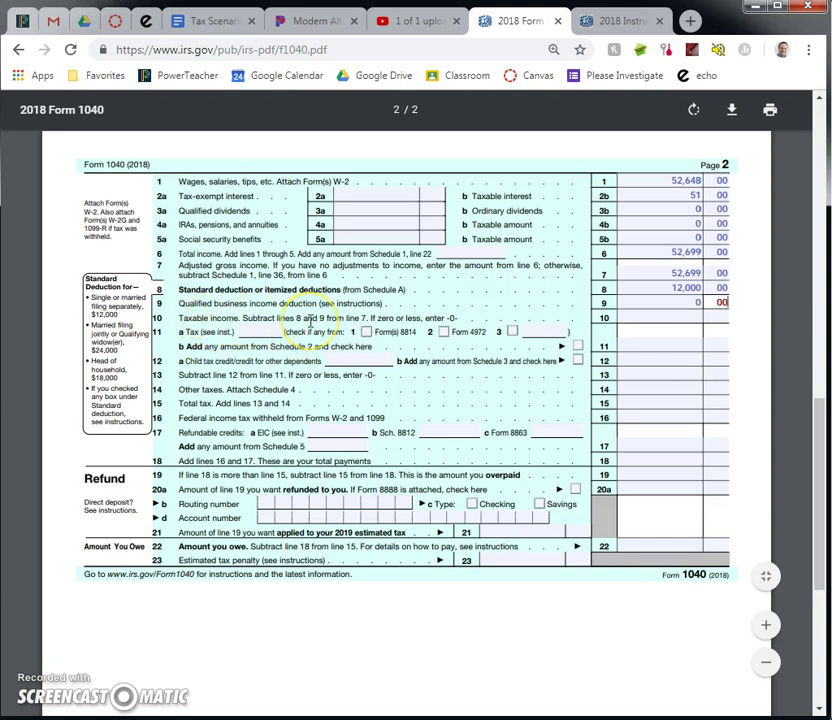
- Enter the taxable income of 50,699.00 on line 10
left_click(677, 316)
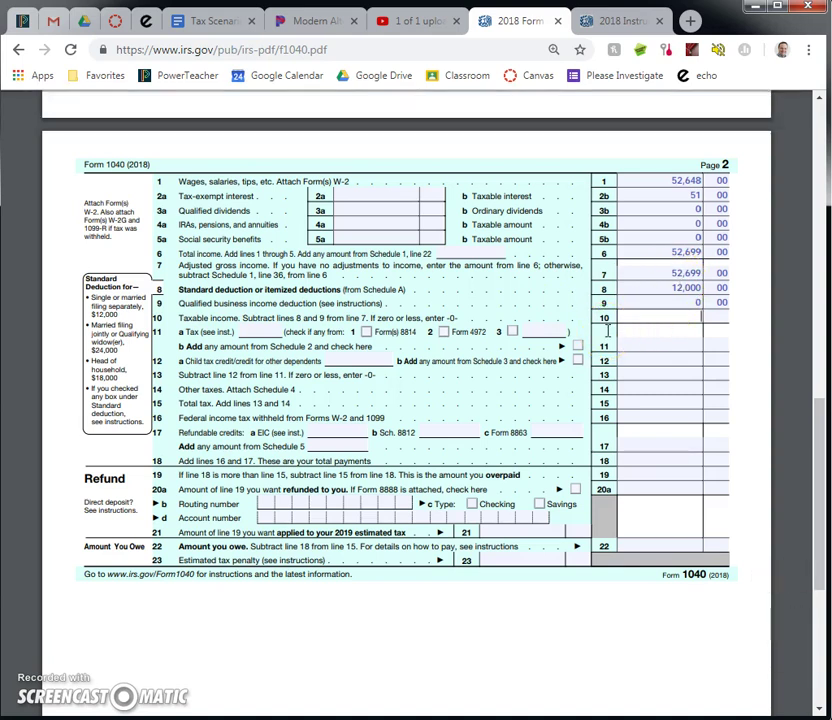
type("50,699")
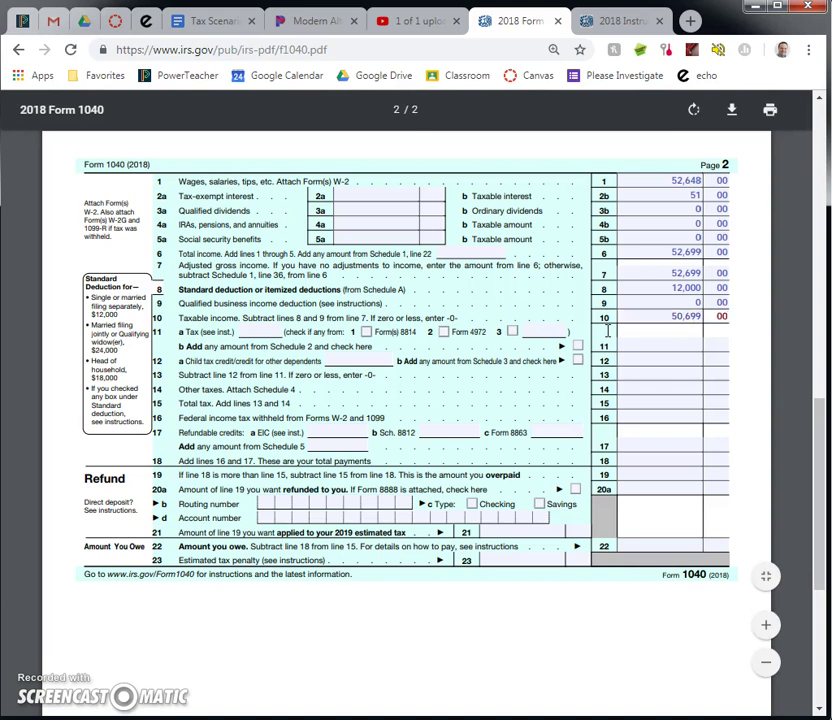
key("Tab")
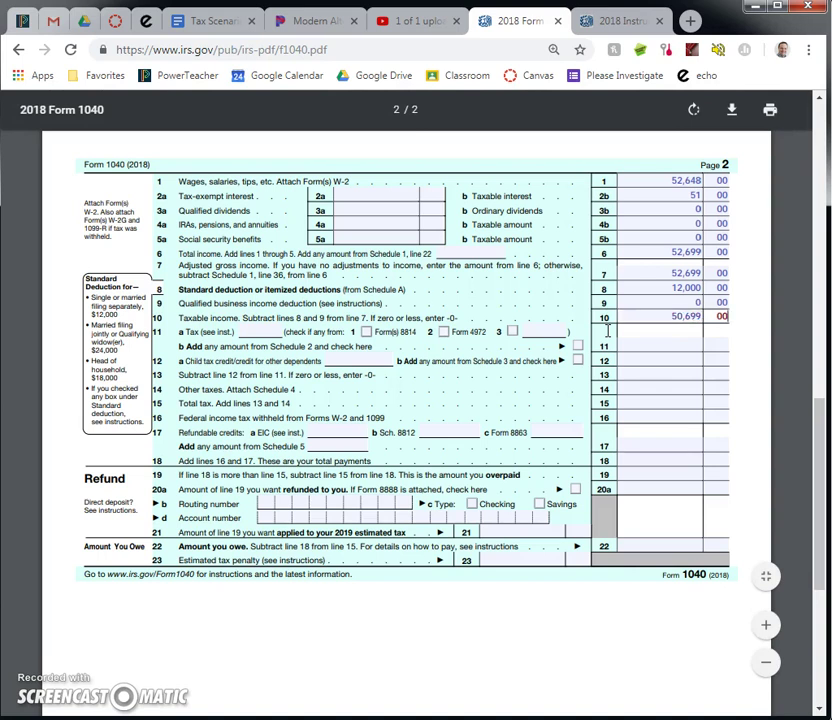
left_click(698, 322)
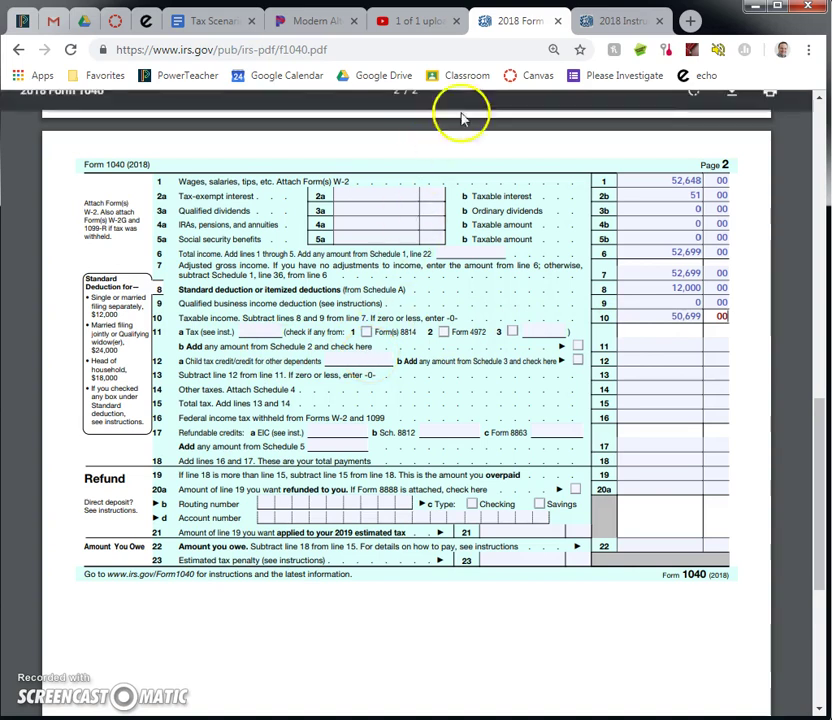
- Open the 2018 Form 1040 tax tables booklet and find the 50,000 section on page 9
left_click(618, 20)
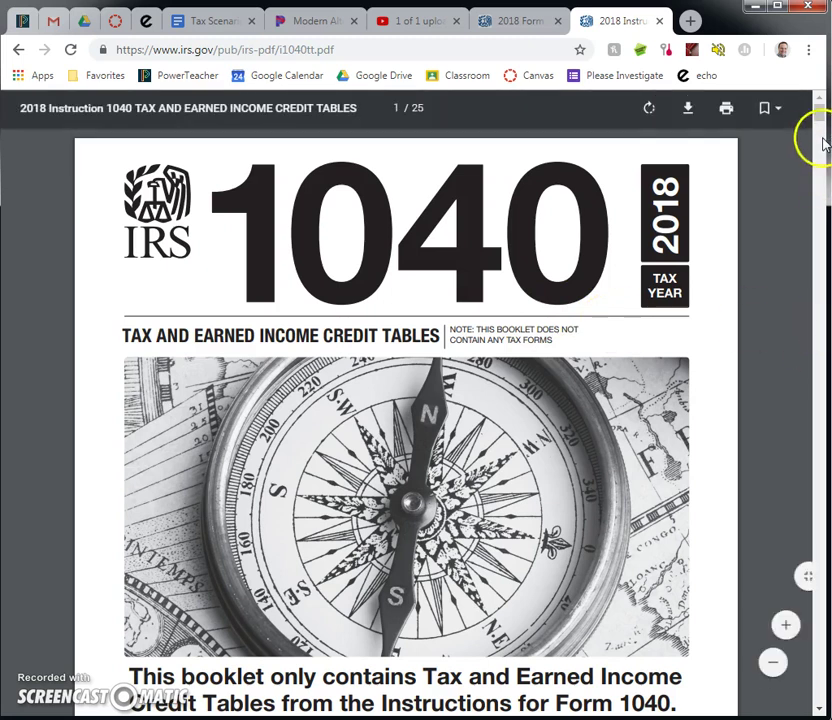
left_click(210, 22)
left_click(505, 21)
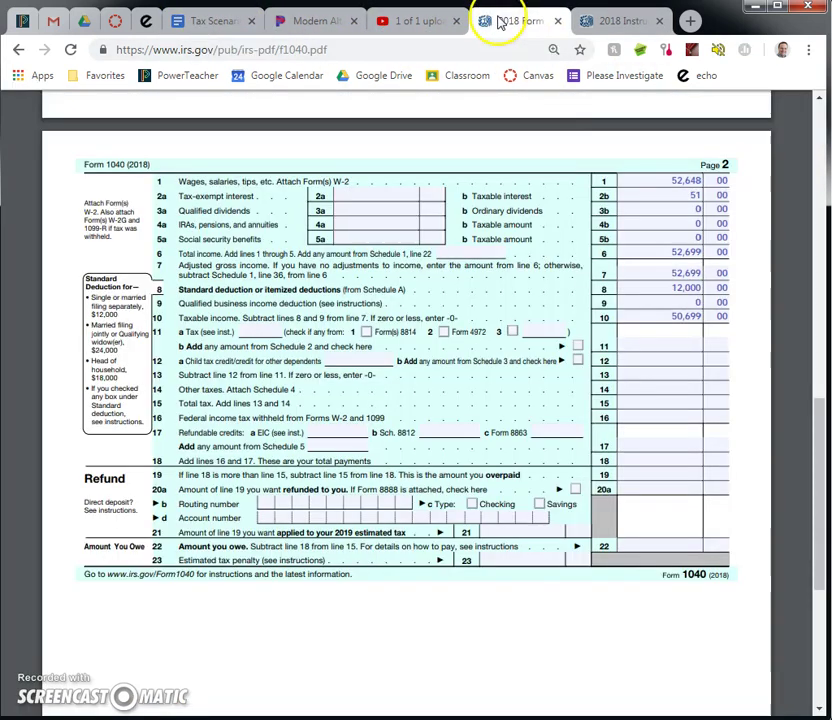
left_click(611, 22)
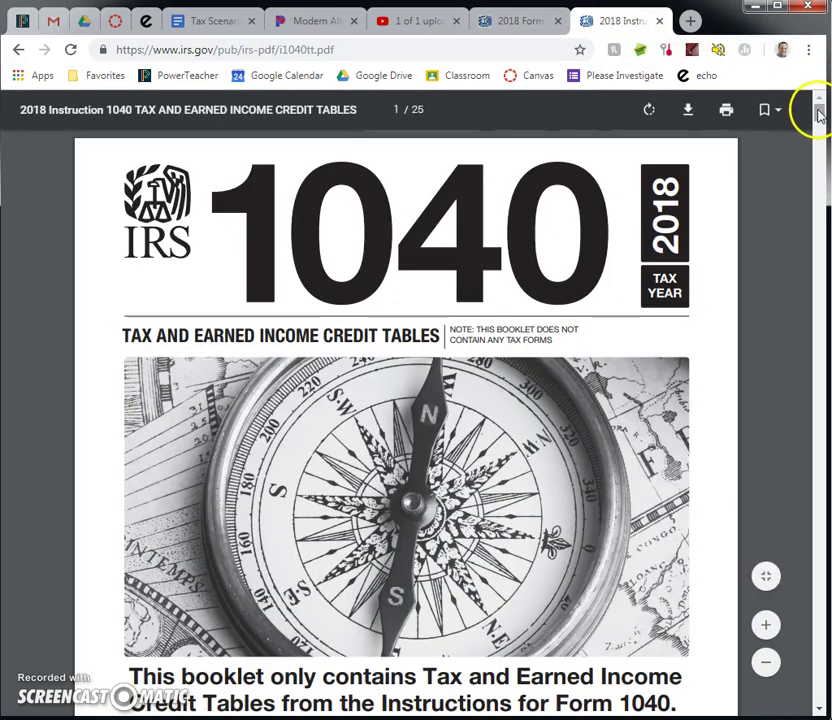
left_click_drag(817, 108, 817, 170)
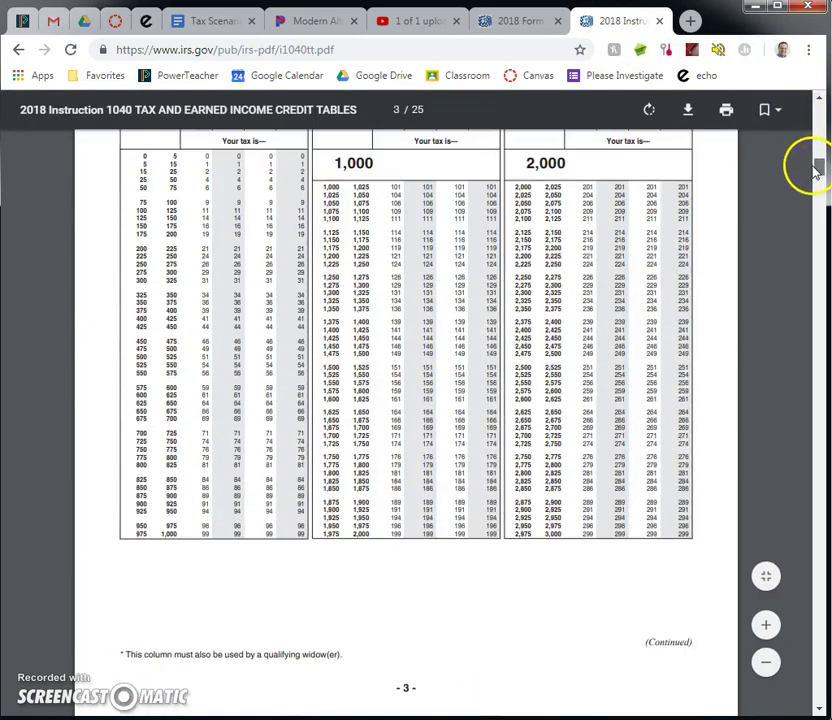
left_click_drag(810, 193, 816, 316)
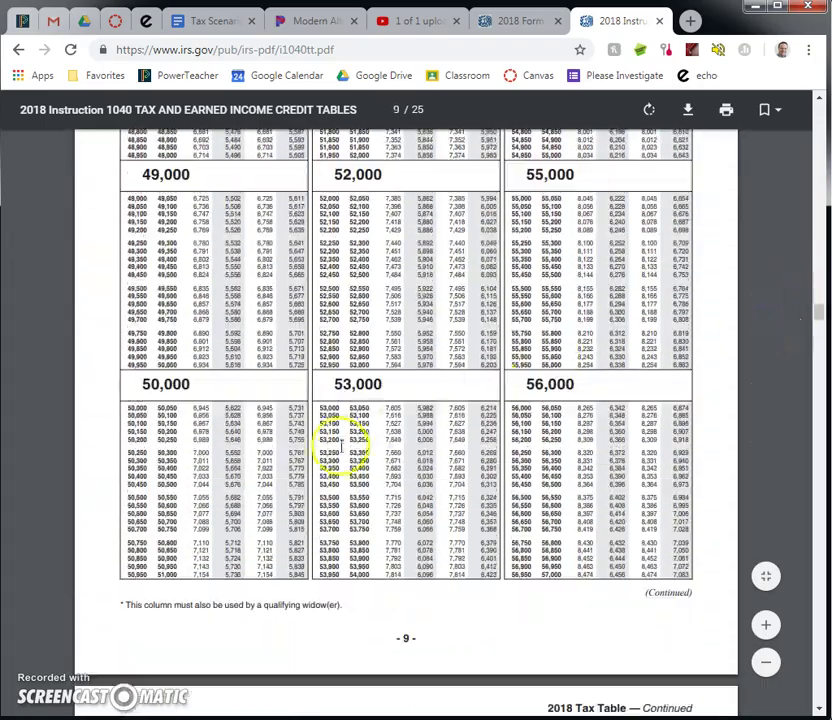
scroll(223, 432, "down", 2)
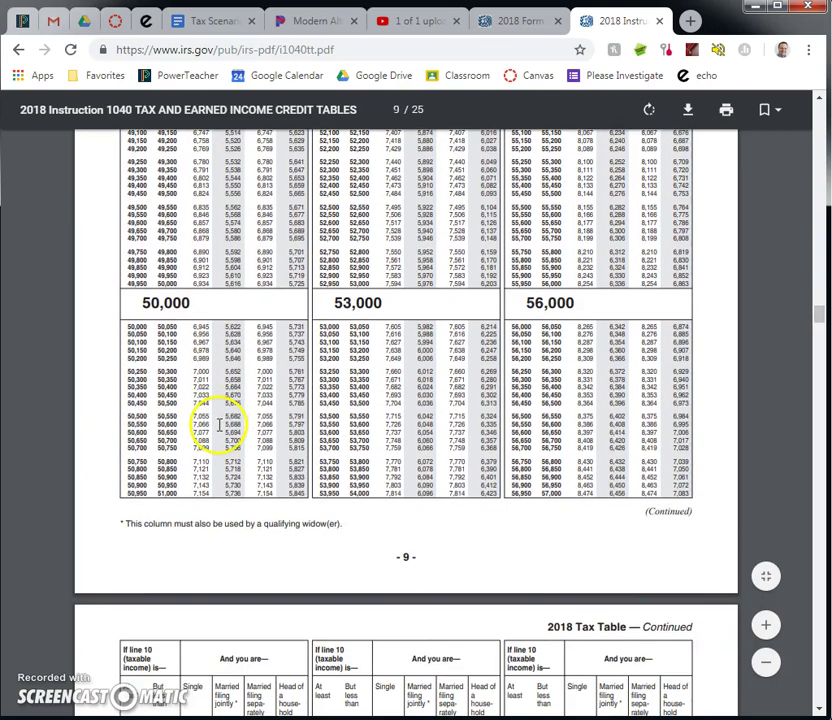
- Enlarge the 50,000 section and highlight the row for taxable income of at least 50,650 but less than 50,700
left_click(765, 627)
left_click(765, 627)
left_click(766, 628)
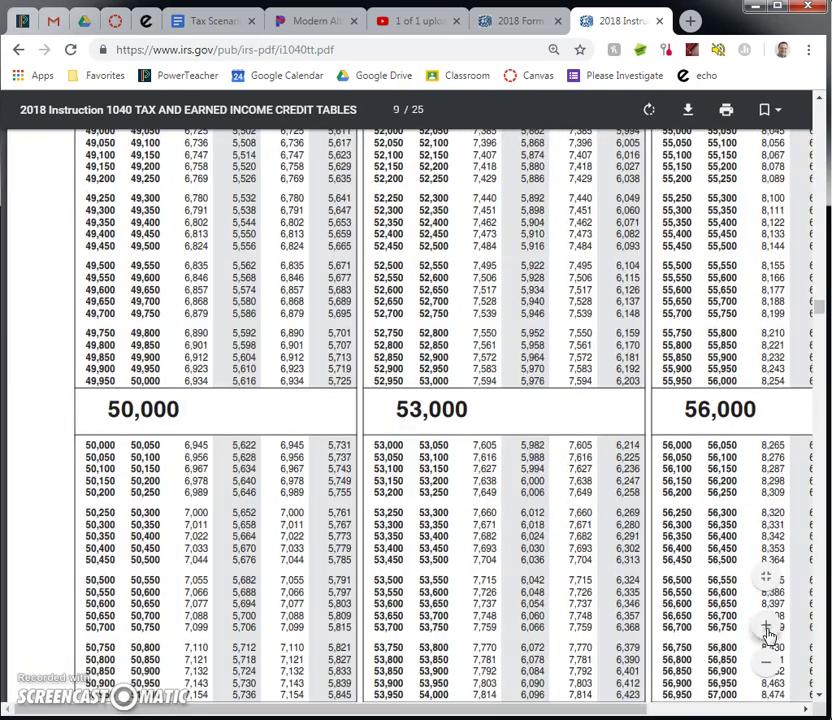
left_click(766, 628)
scroll(444, 537, "down", 2)
scroll(444, 537, "down", 3)
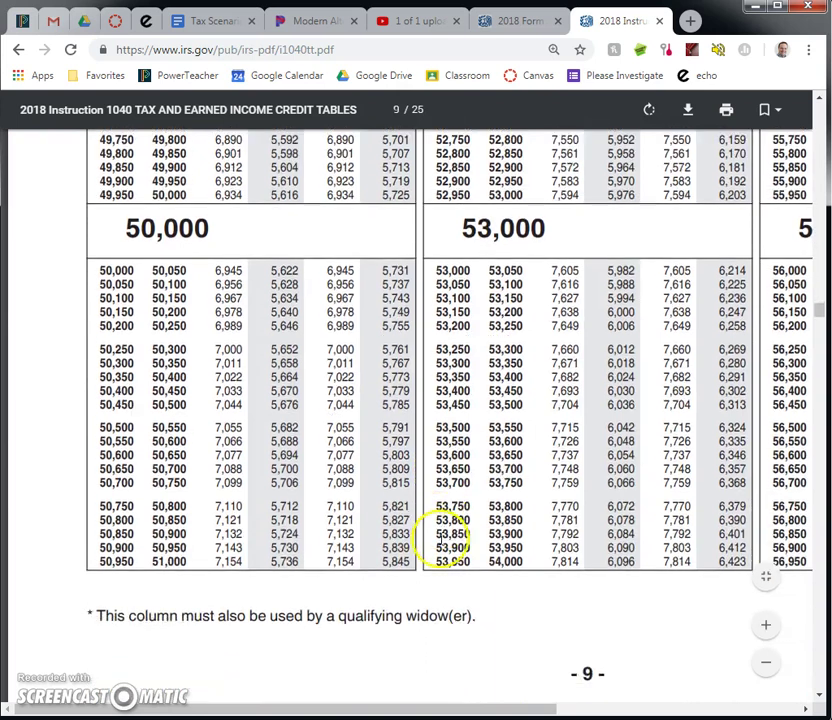
left_click(766, 630)
left_click(766, 630)
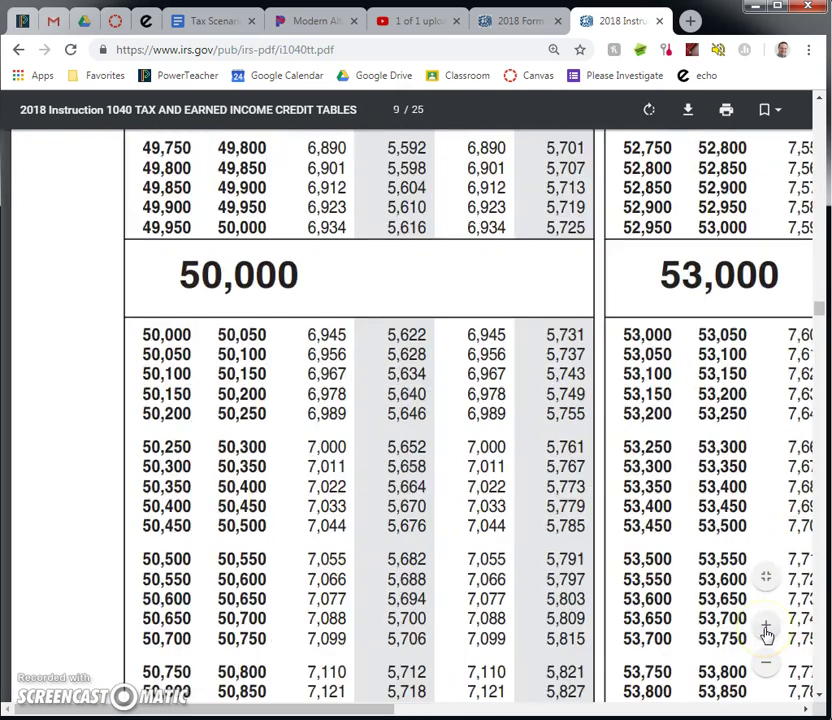
scroll(578, 400, "down", 1)
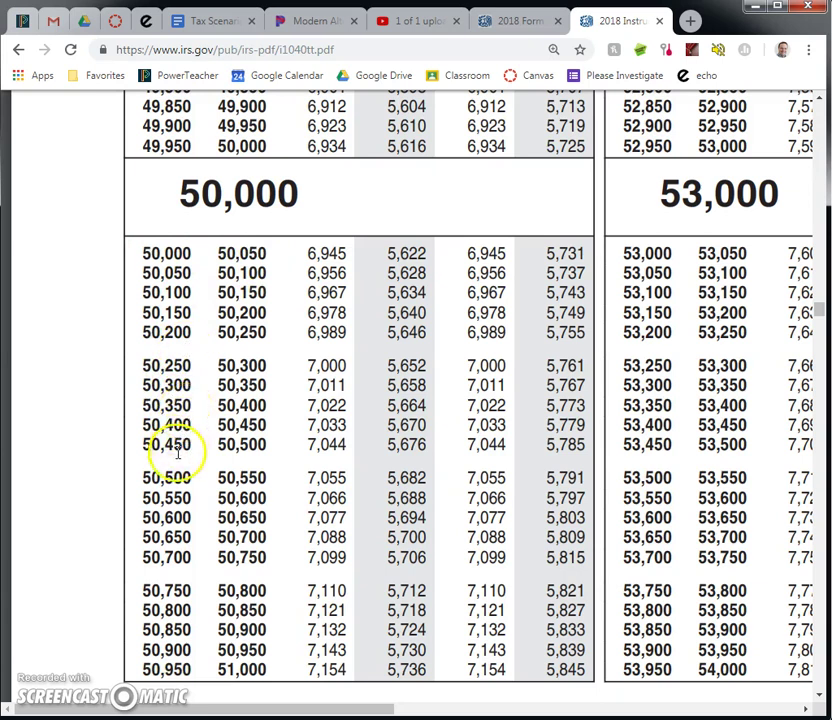
left_click_drag(150, 537, 580, 545)
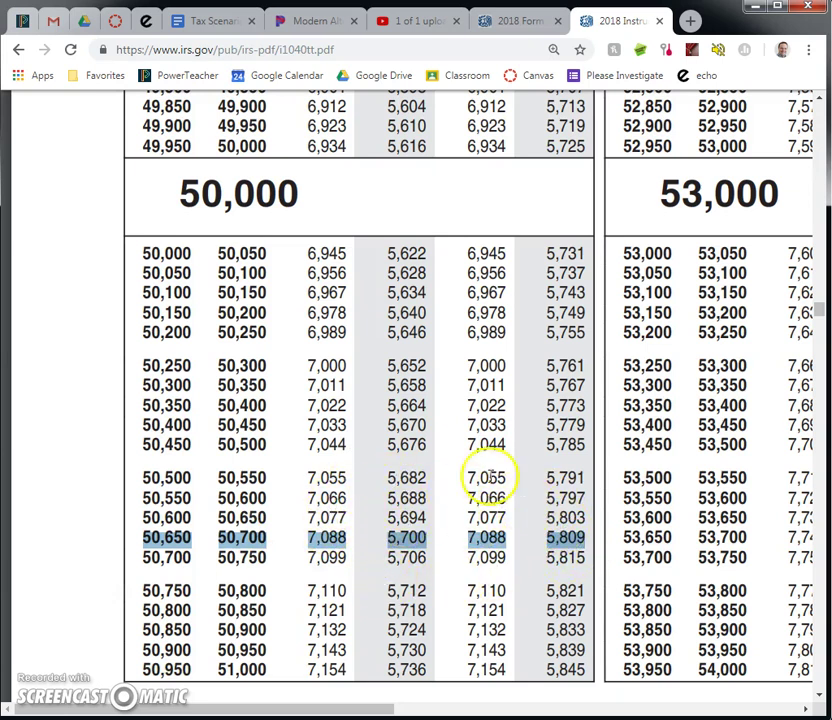
- Look up the Single column's tax in the highlighted row and enter 7,088.00 on line 11 of Form 1040
scroll(470, 396, "up", 5)
scroll(476, 397, "up", 10)
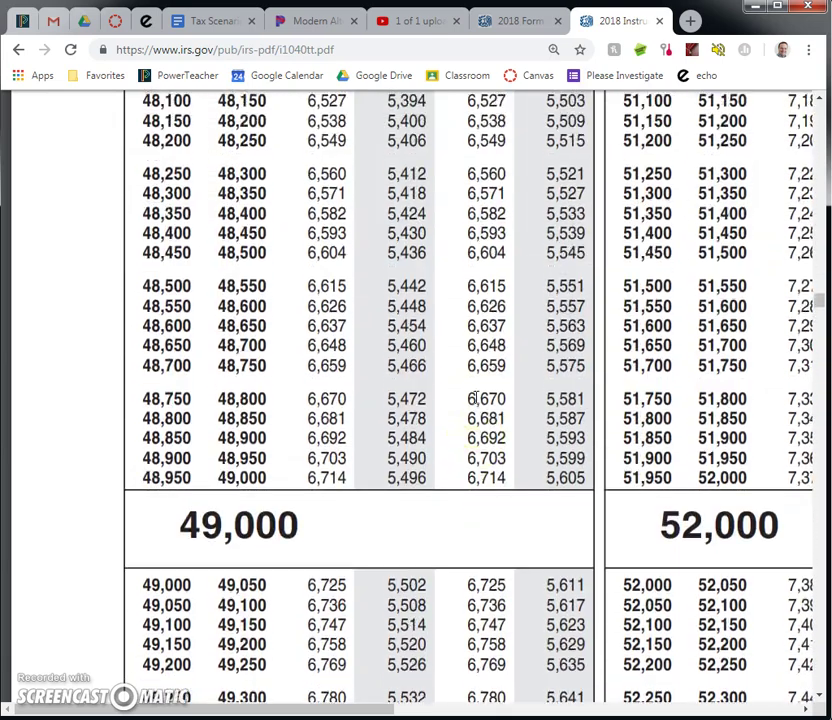
scroll(476, 397, "down", 3)
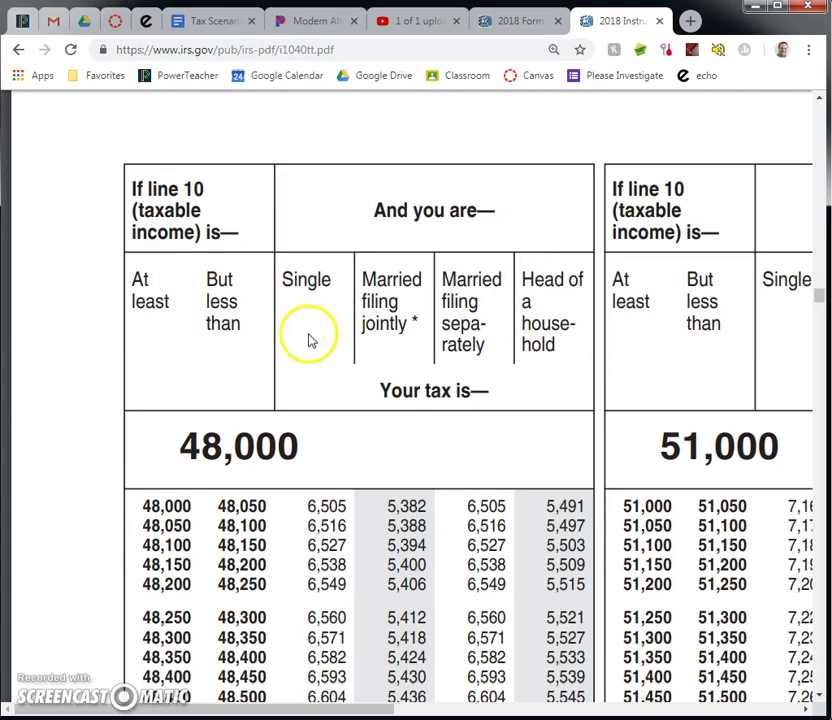
scroll(308, 340, "down", 3)
scroll(308, 333, "down", 14)
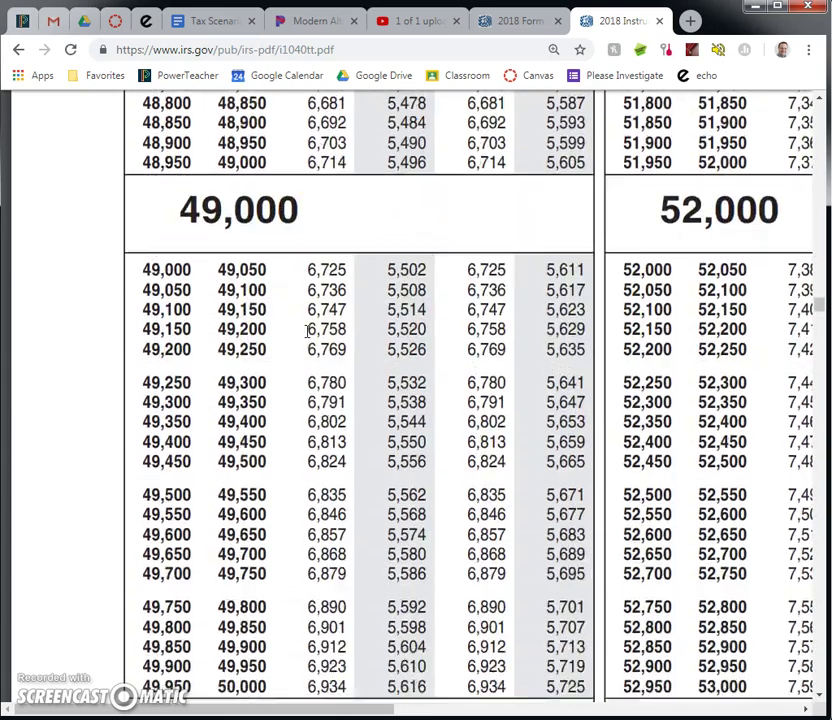
scroll(310, 330, "down", 2)
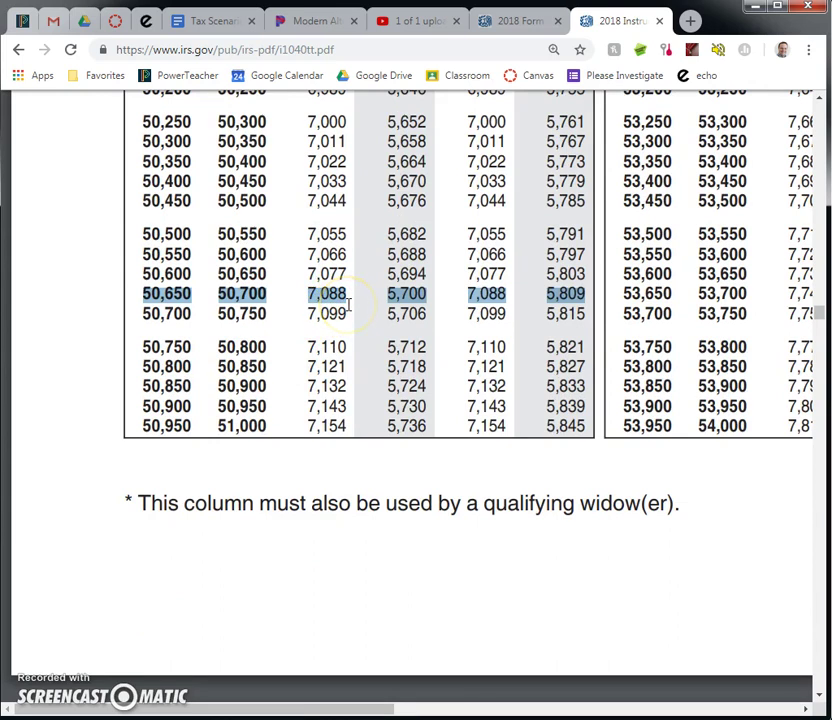
left_click(507, 22)
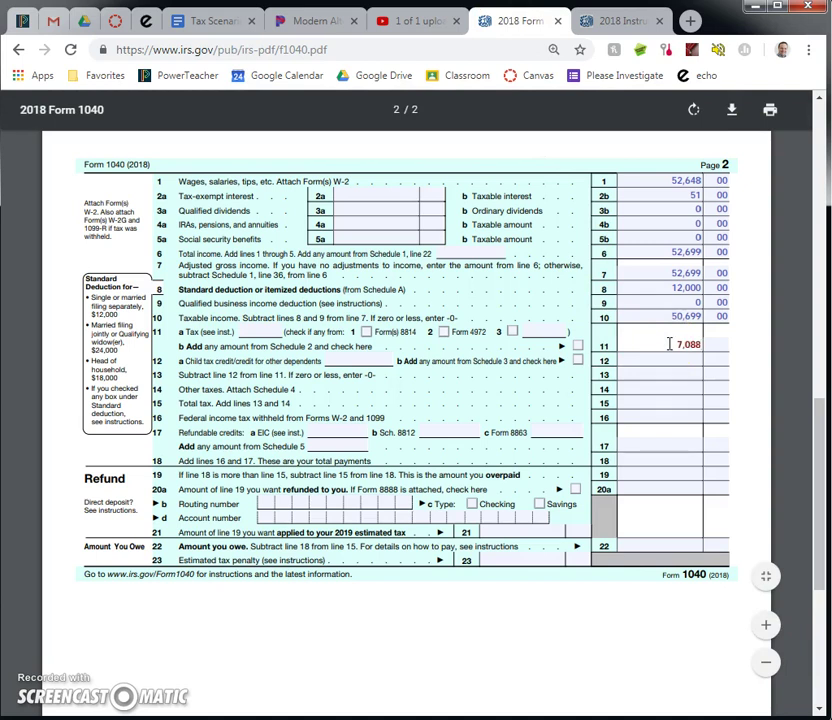
key("Tab")
type("00")
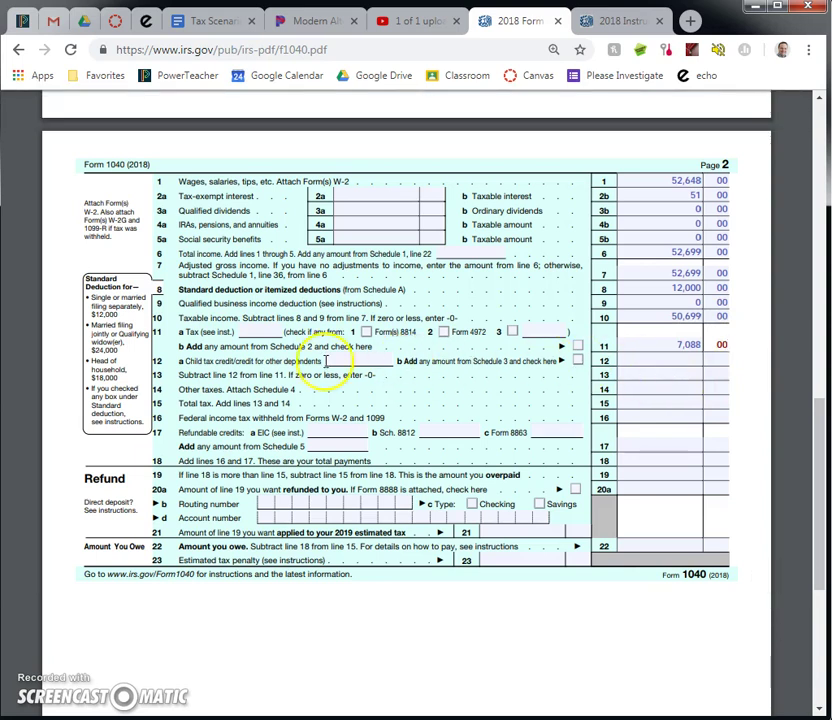
- Enter 0.00 for the child tax credit on line 12
left_click(647, 362)
type("0")
key("Tab")
type("0")
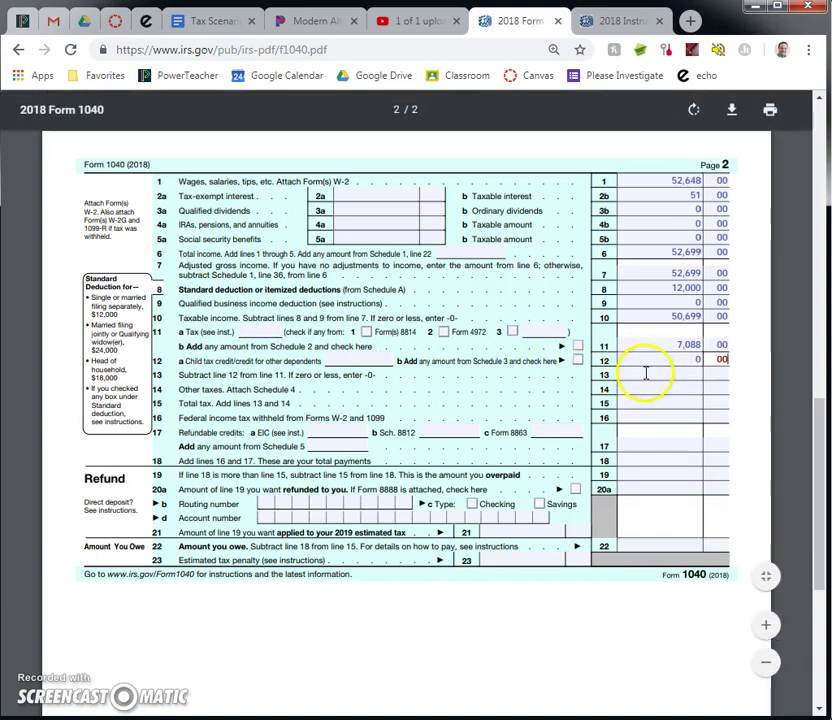
- Enter 7,088.00 on line 13 as line 11 minus line 12
left_click(288, 390)
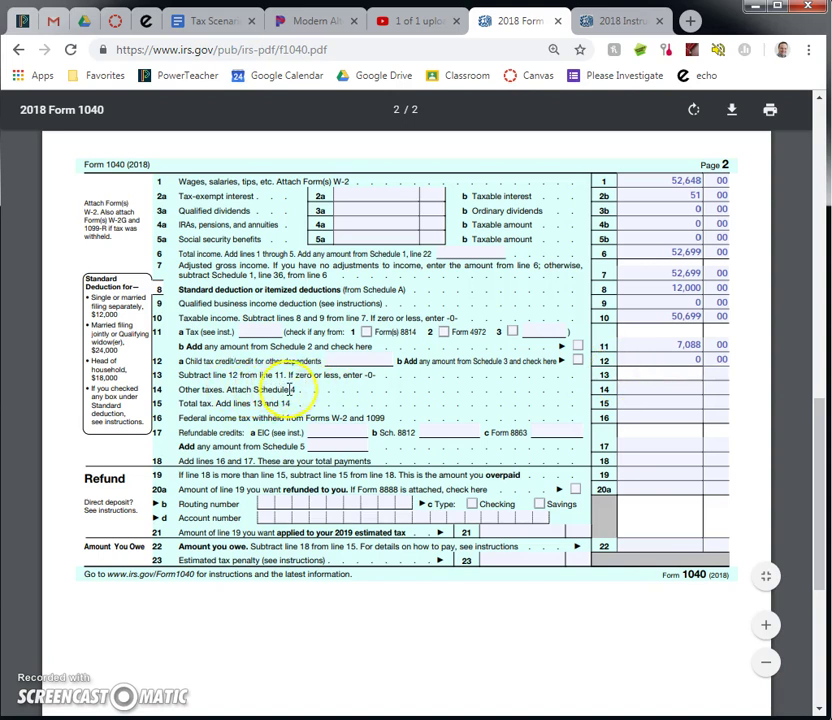
left_click(694, 372)
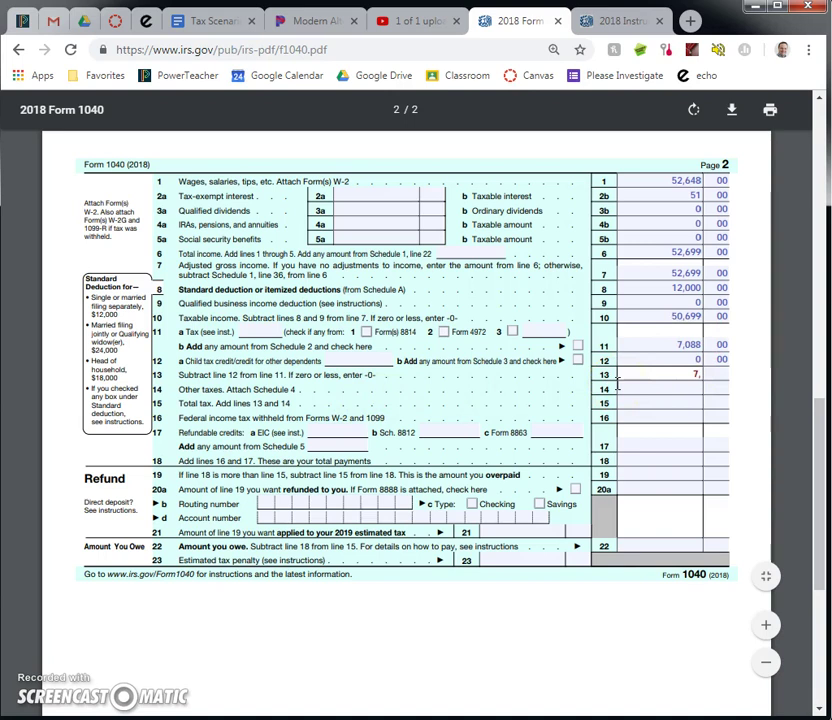
key("Tab")
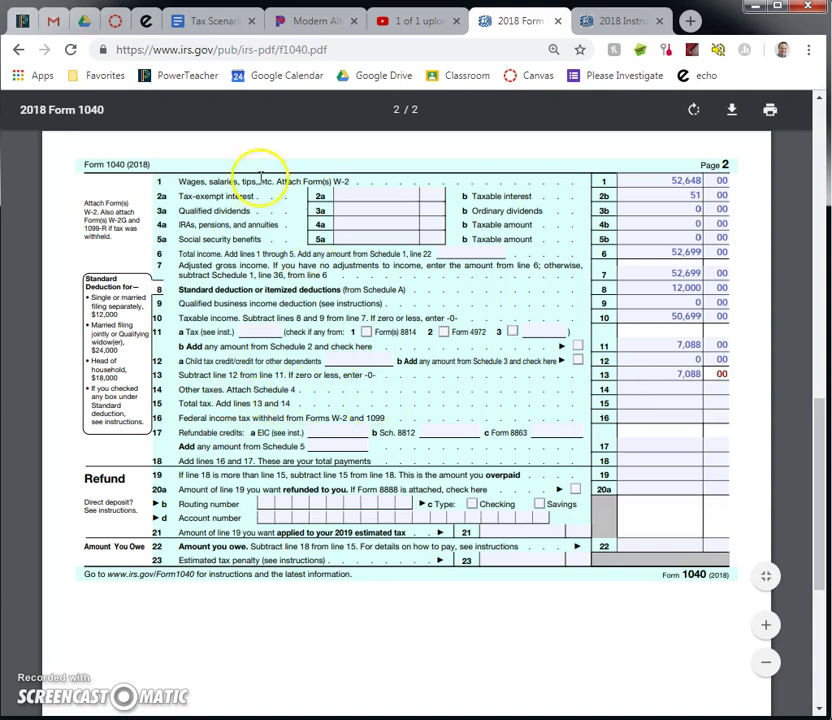
- Check the scenario hints for other taxes, then enter 0.00 on line 14 and the total tax of 7,088.00 on line 15
left_click(205, 21)
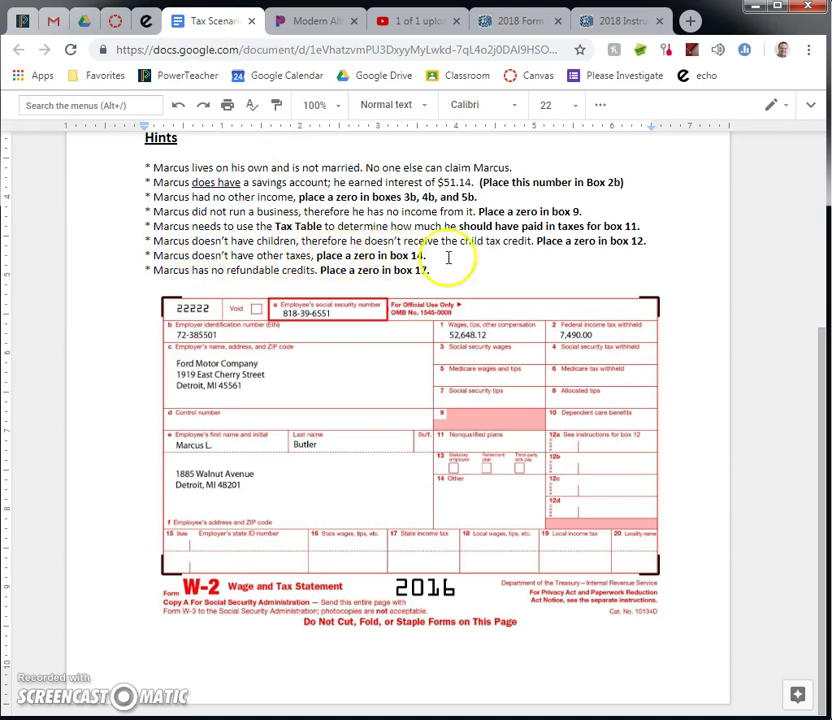
left_click(527, 21)
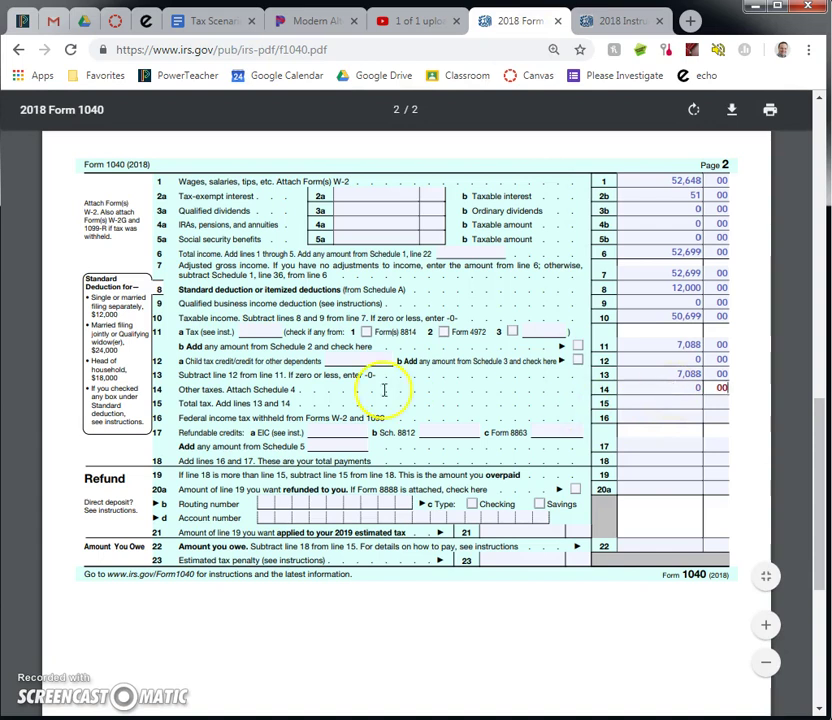
left_click(672, 402)
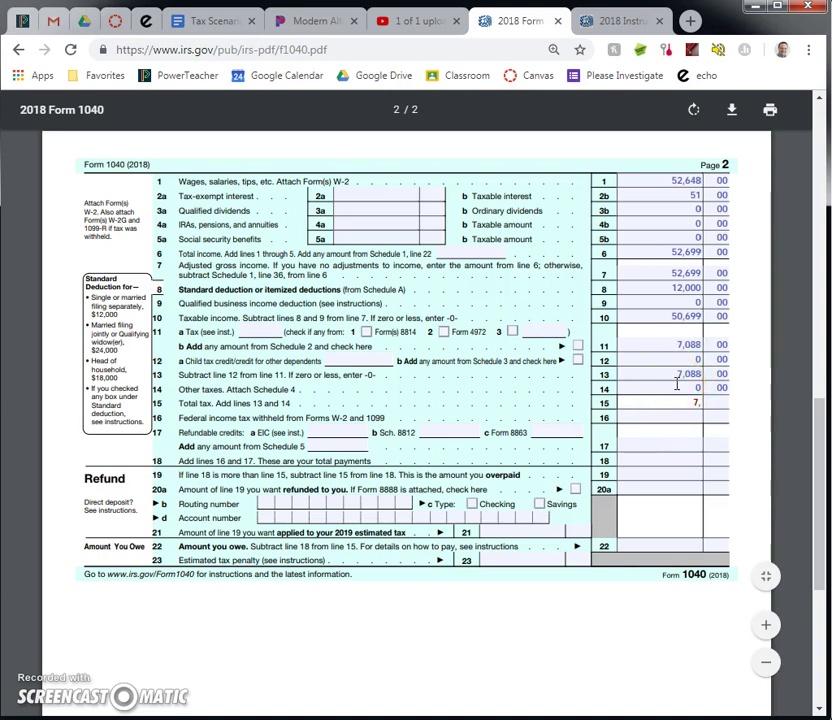
type("7,088")
key("Tab")
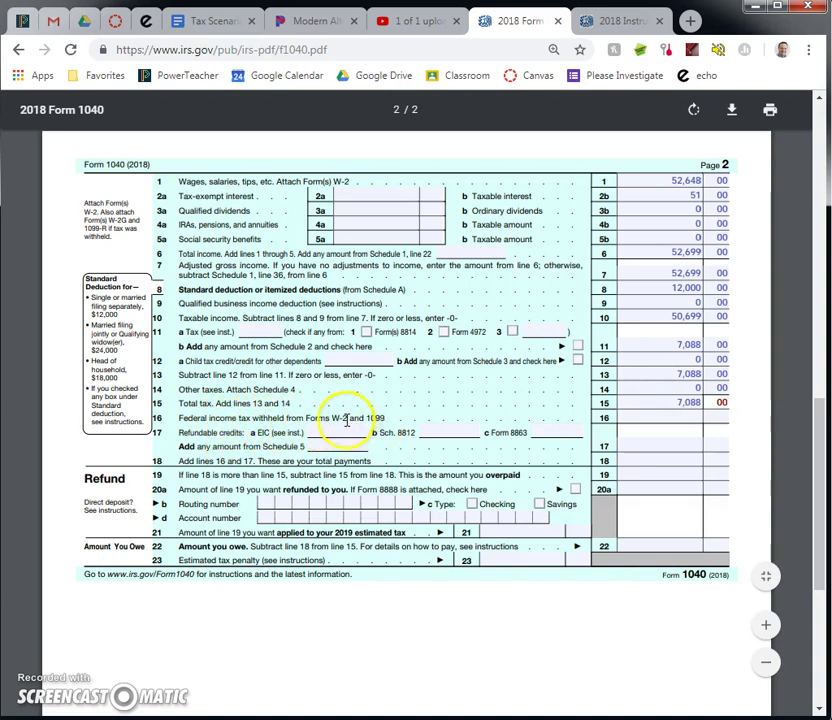
- Enter the W-2's federal income tax withheld of 7,490.00 on line 16 and 0.00 for refundable credits on line 17
left_click(214, 24)
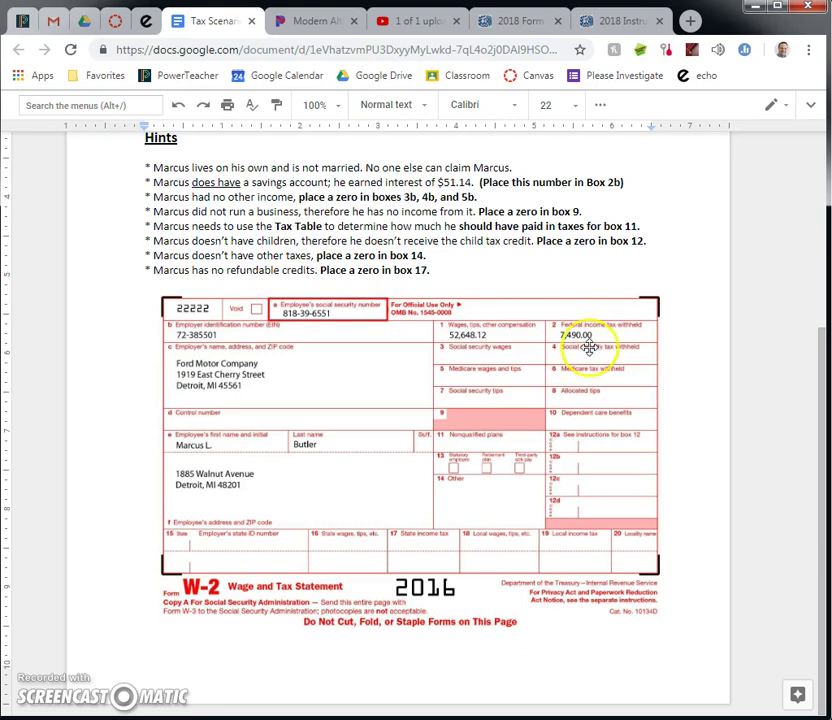
left_click(517, 24)
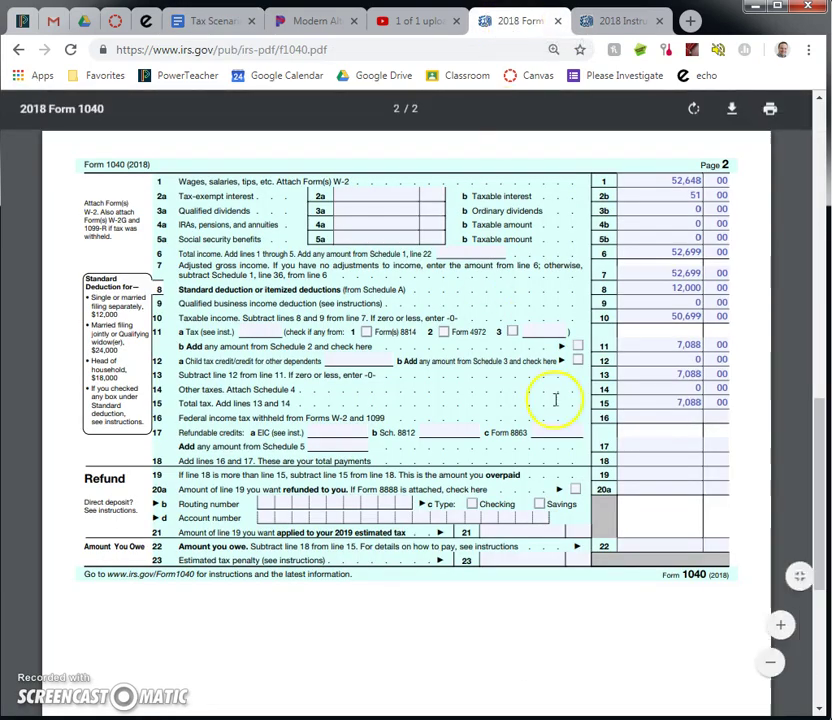
left_click(668, 417)
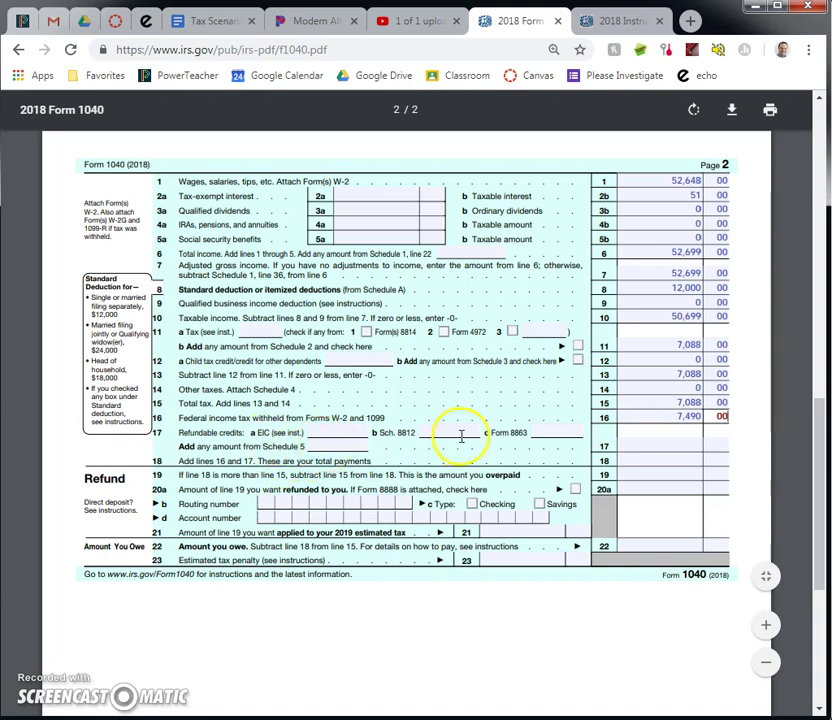
left_click(666, 441)
type("0")
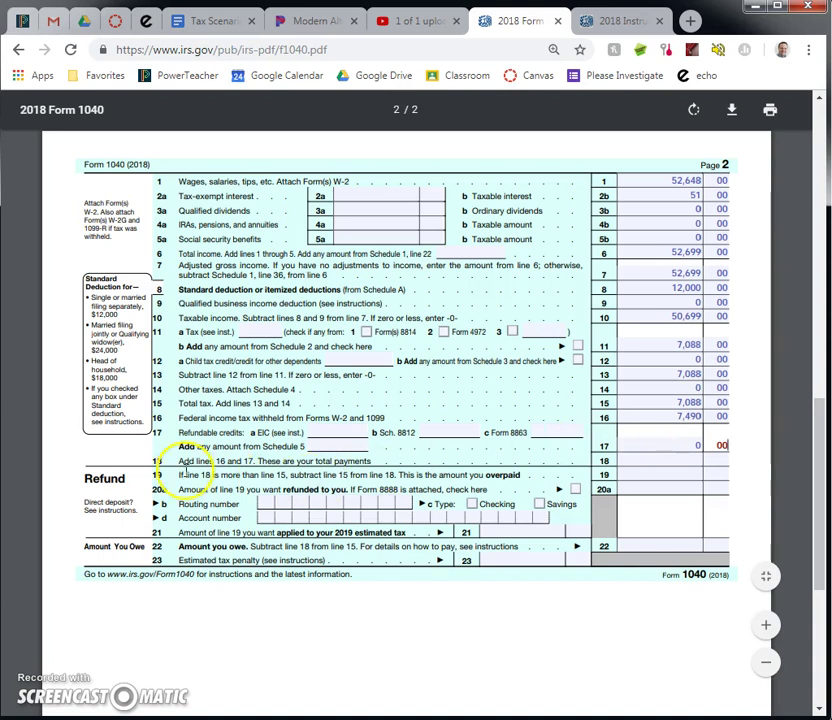
- Enter the total payments of 7,490.00 on line 18 as the sum of lines 16 and 17
left_click(680, 461)
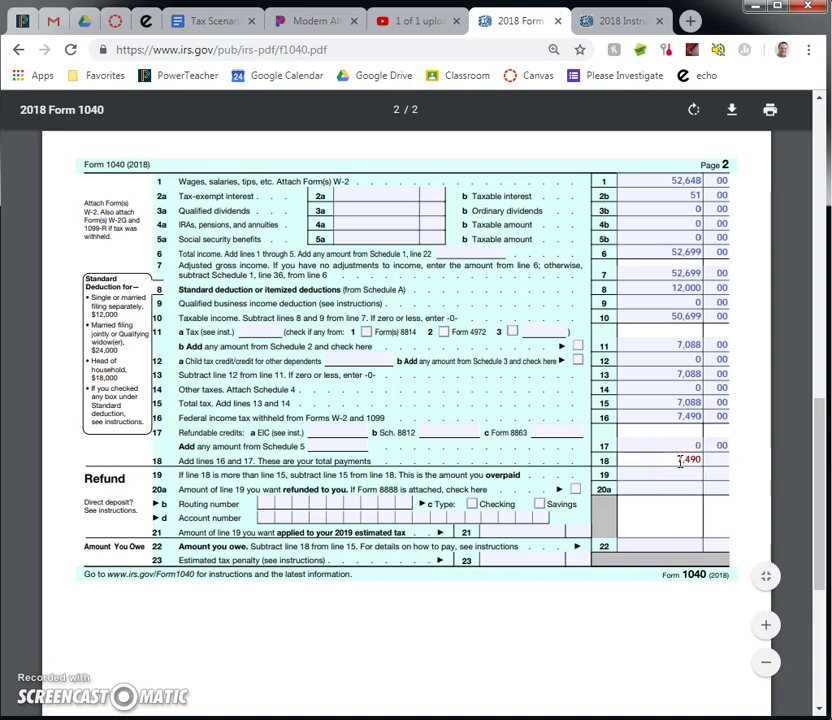
key("Tab")
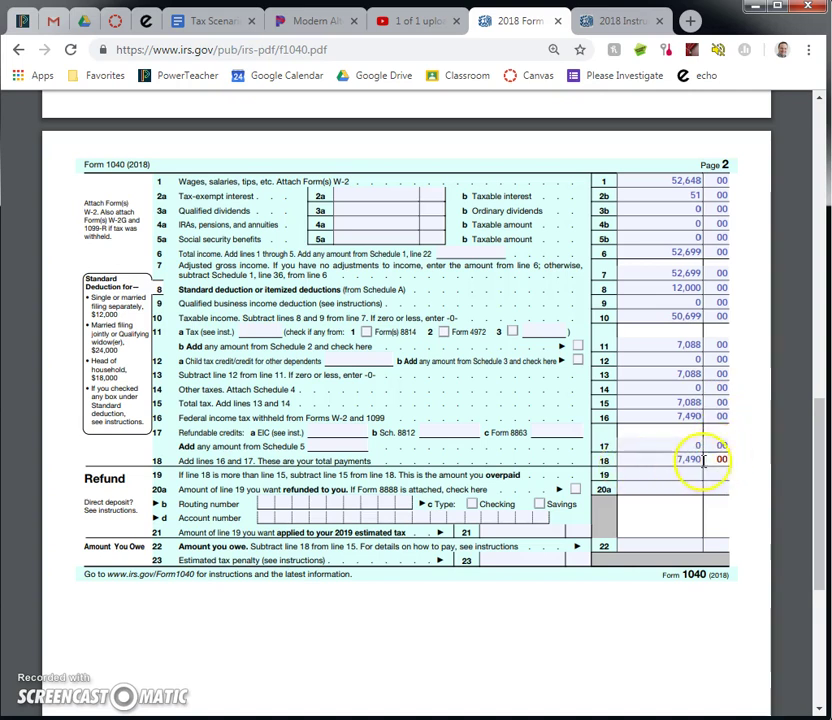
- Switch to Calculator, subtract the total tax of 7088 from the total payments of 7490, and minimize the calculator
key("super")
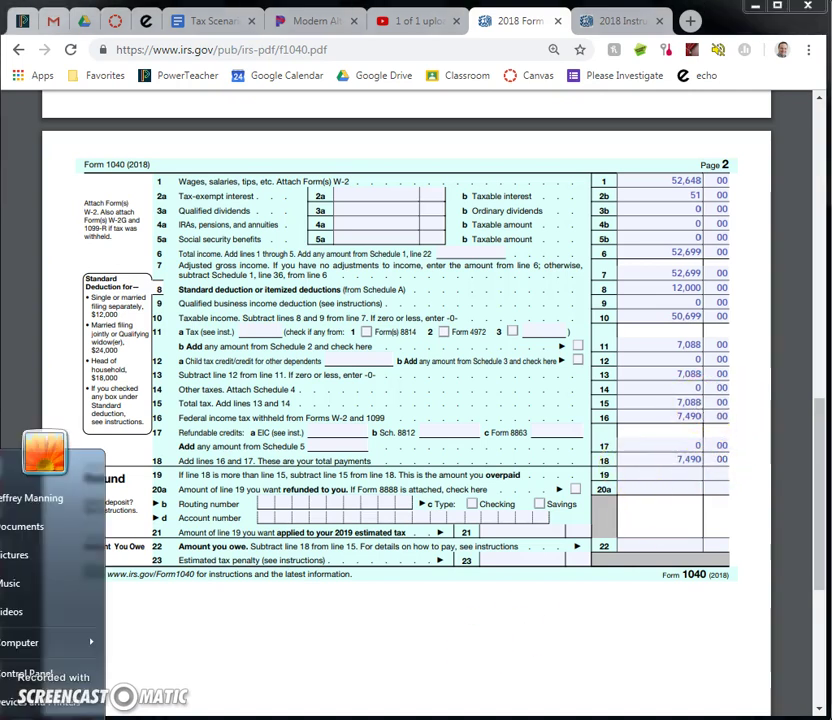
key("Return")
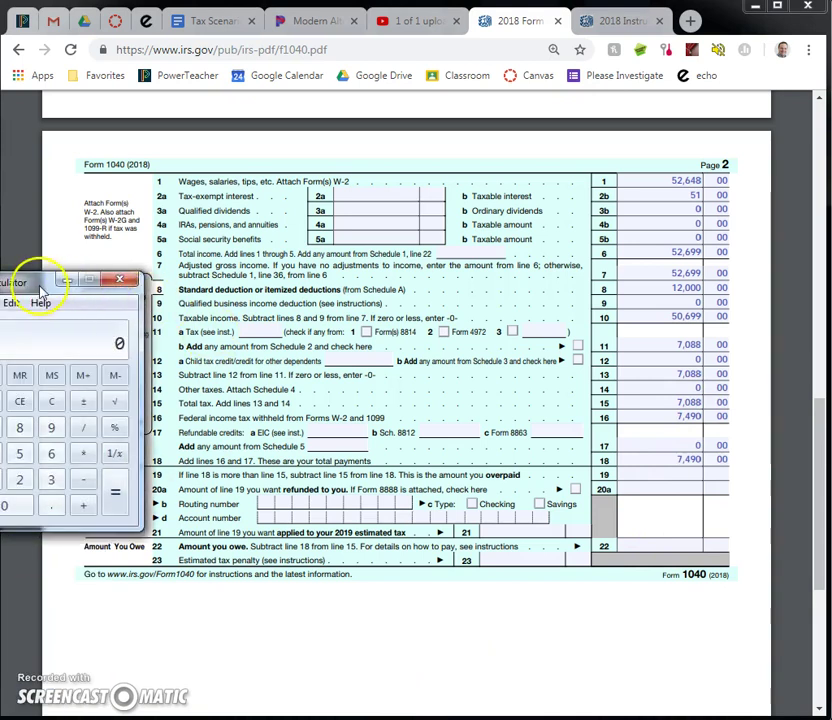
left_click_drag(52, 282, 330, 302)
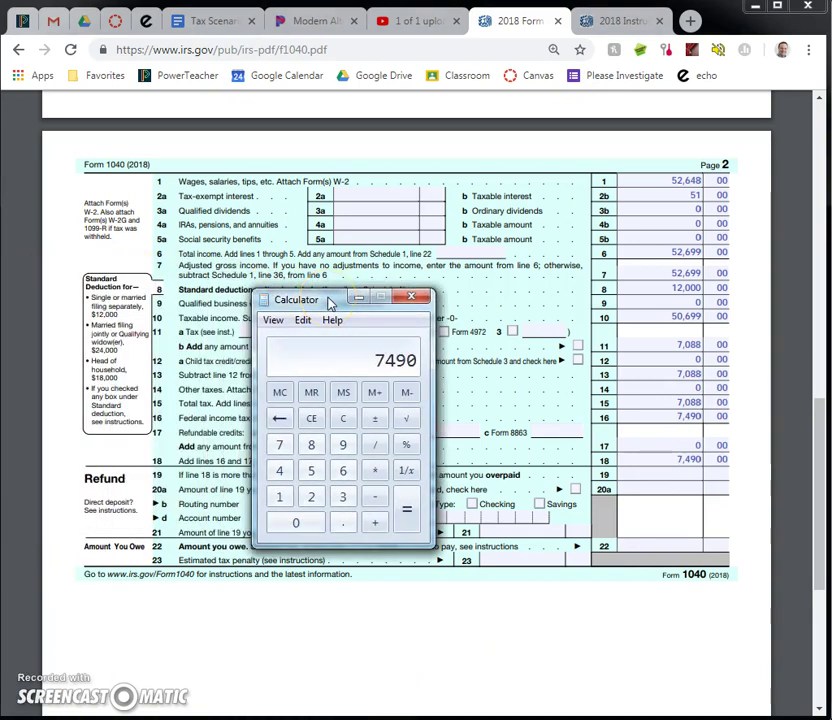
type("7088")
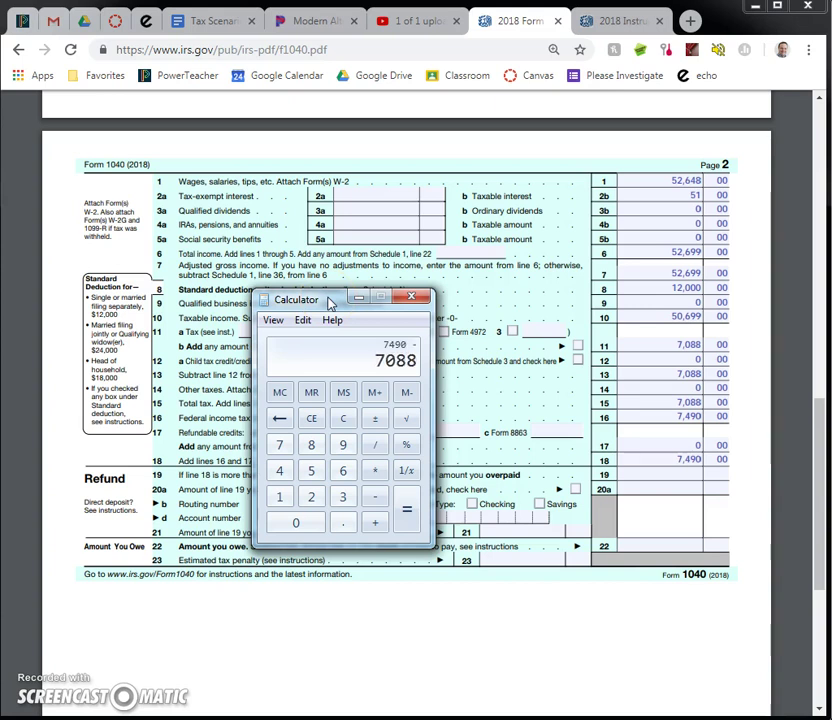
key("Return")
left_click(358, 297)
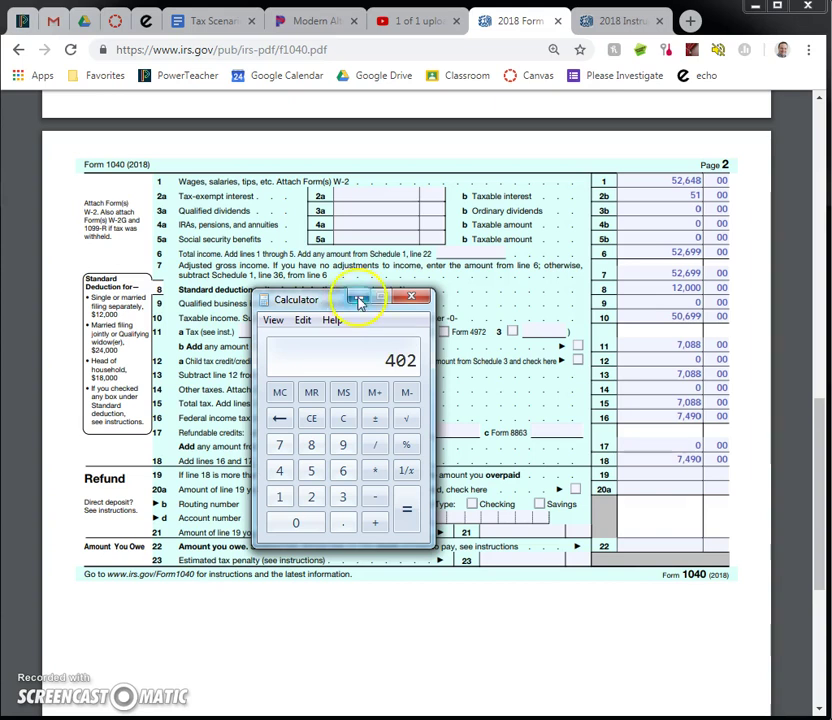
- Enter the overpaid amount of 402.00 on line 19 of the form
left_click(682, 482)
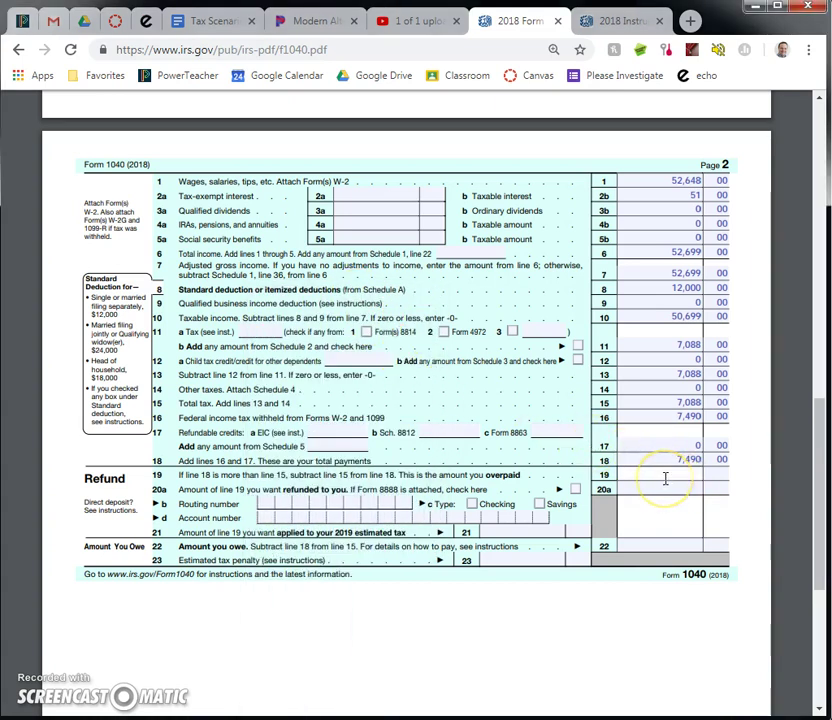
type("402")
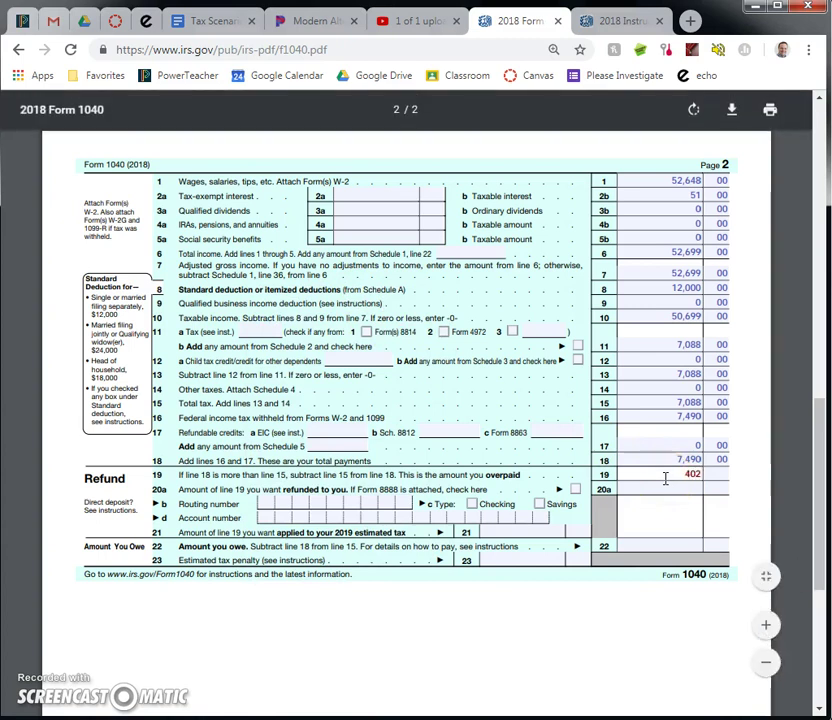
key("Tab")
type("00")
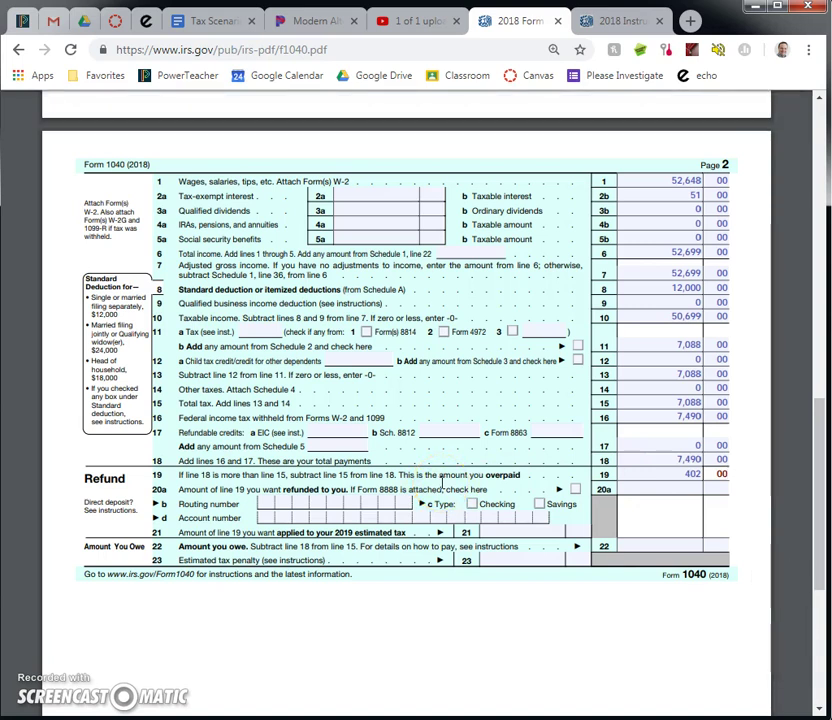
left_click(443, 485)
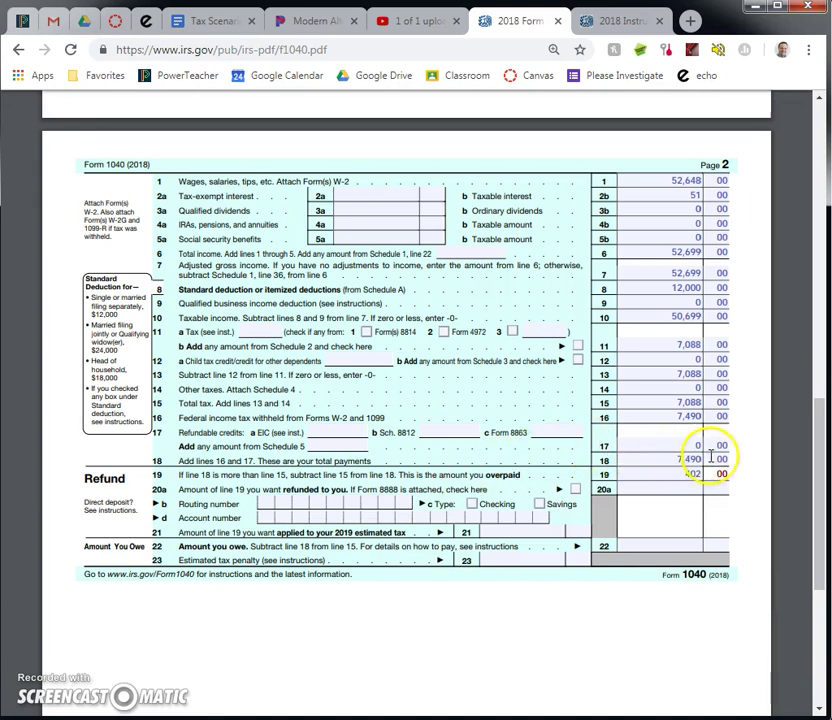
left_click(700, 400)
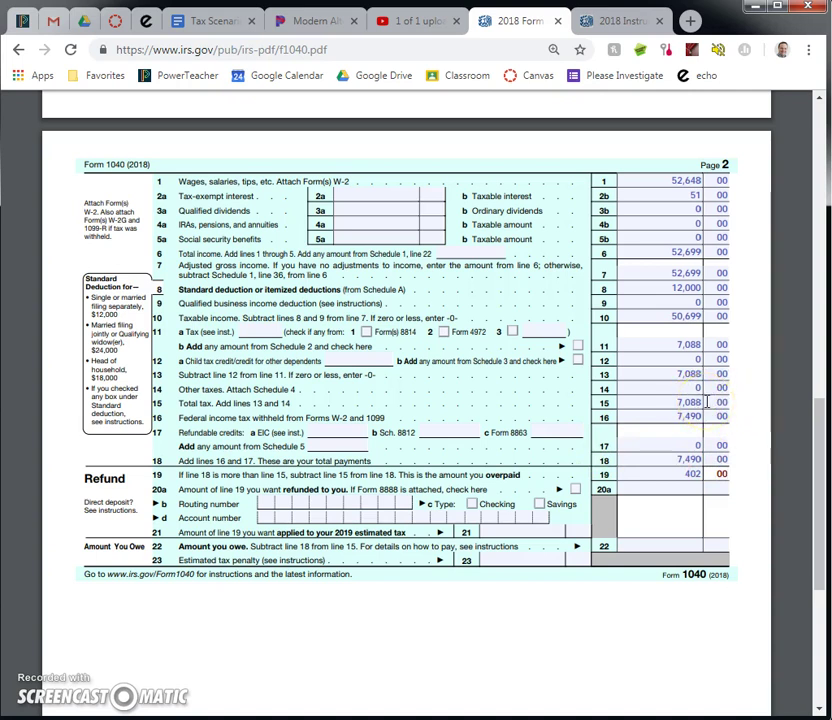
left_click(726, 476)
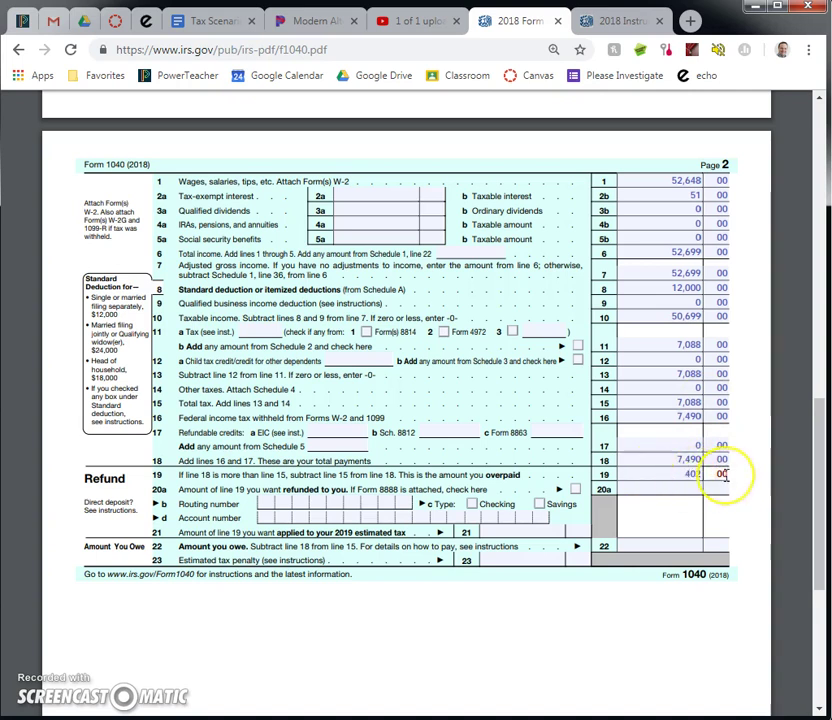
- Enter 402.00 on line 20a as the amount of line 19 to be refunded
left_click(643, 487)
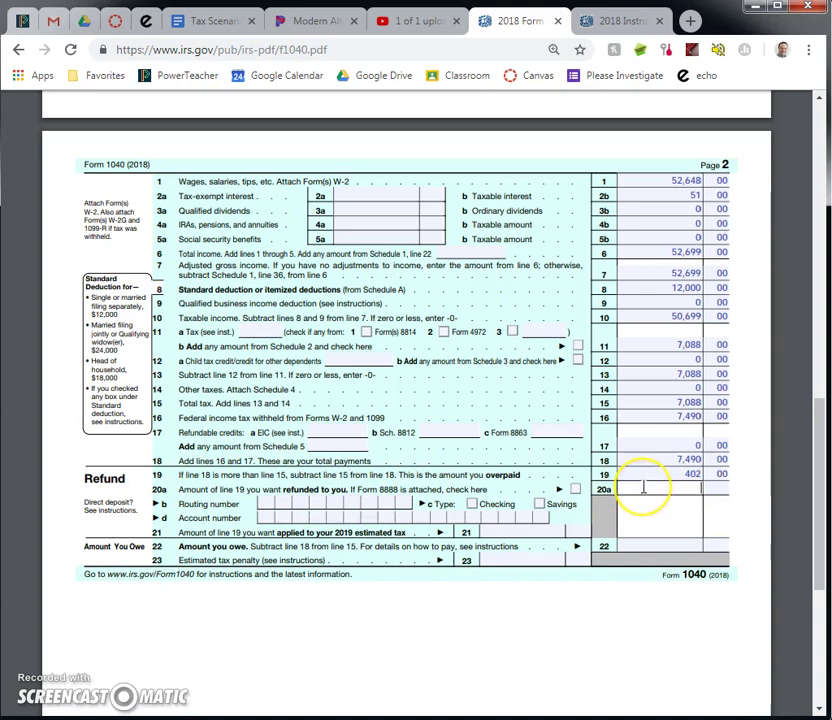
type("402")
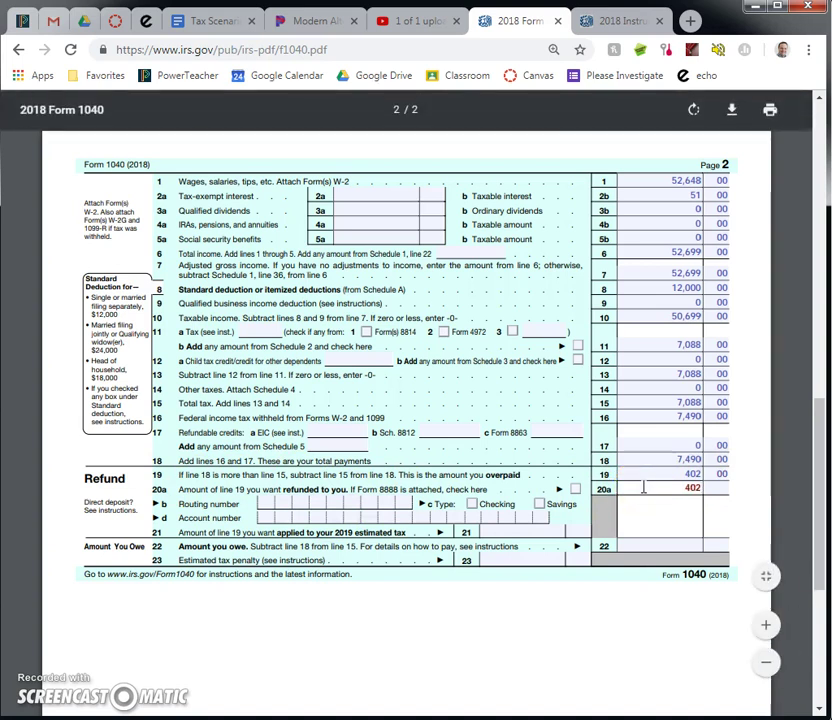
type("00")
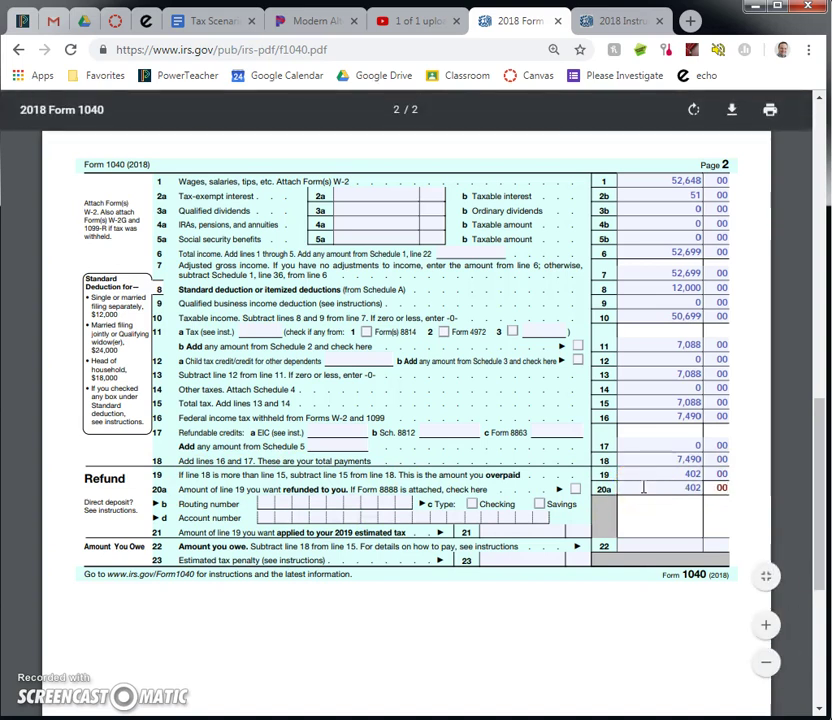